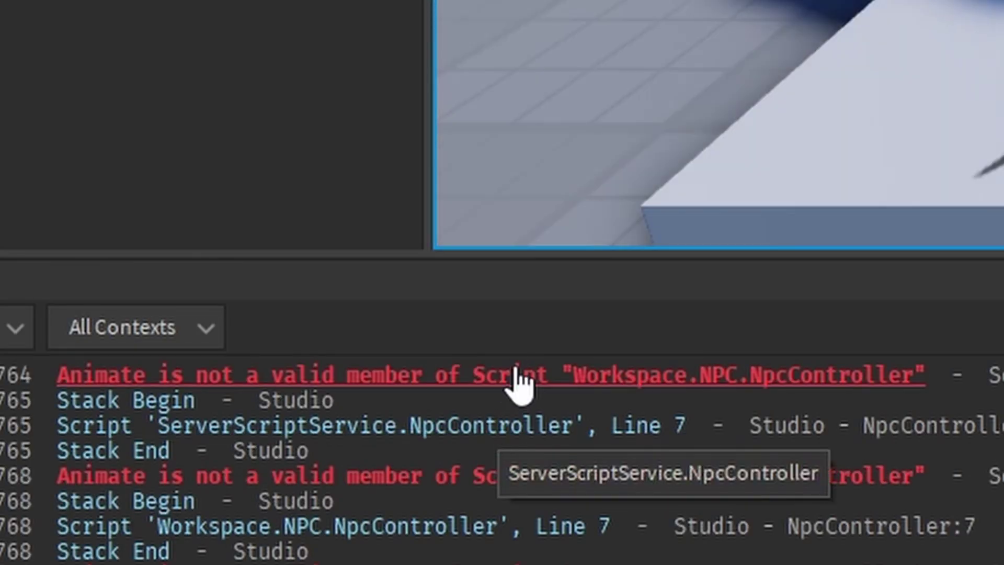
- Jump from the red 'Animate is not a valid member' error to its line in NpcController
click(520, 375)
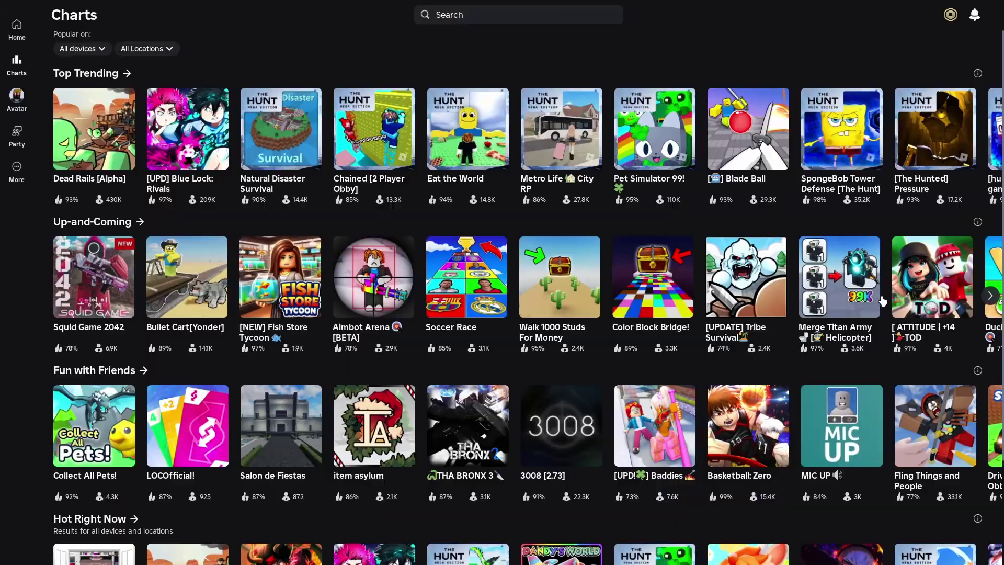
- Scroll down the Charts page, then run up the ramp and through the town
scroll(894, 289, down, 3)
scroll(893, 289, down, 4)
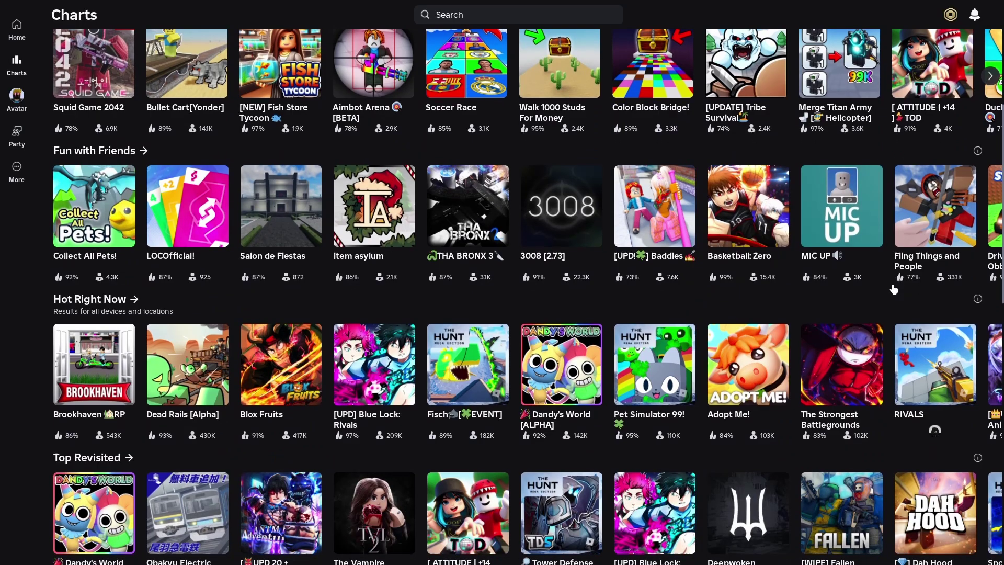
scroll(894, 289, down, 3)
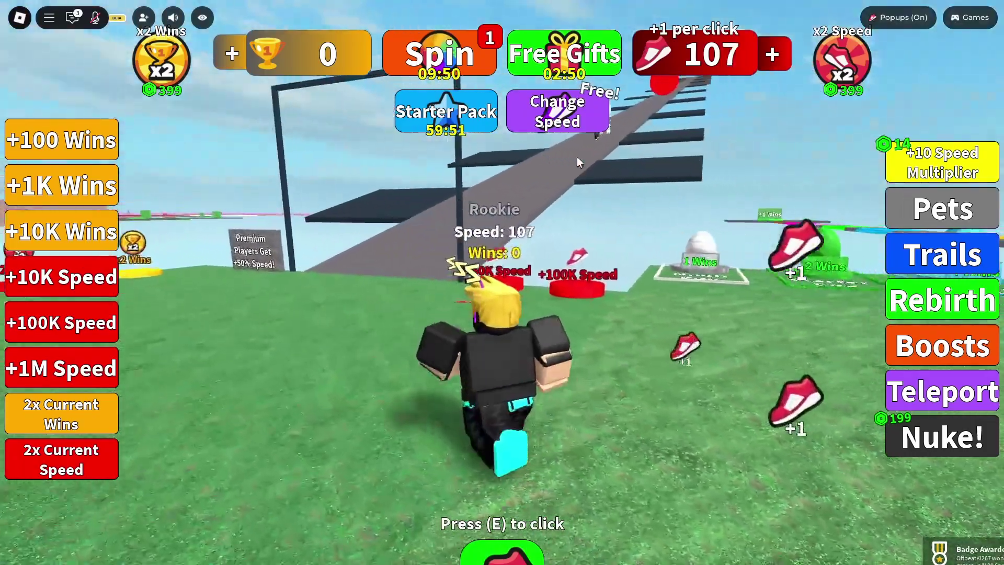
key(w)
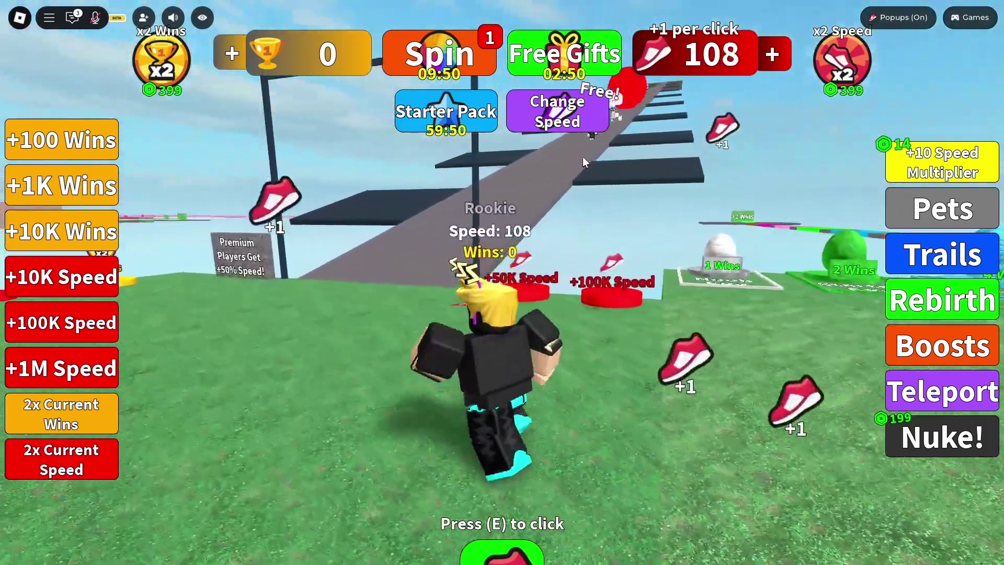
key(w)
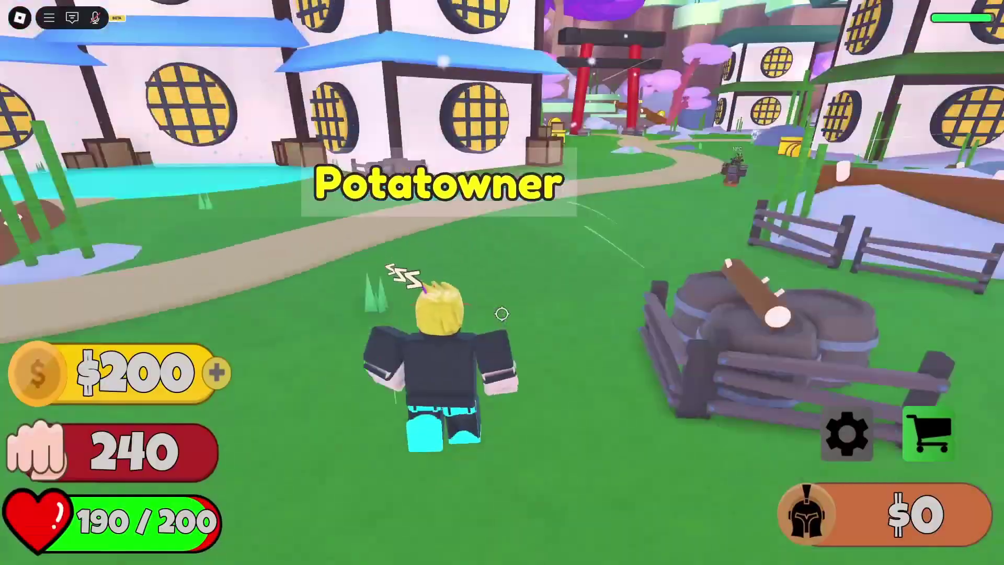
key(w)
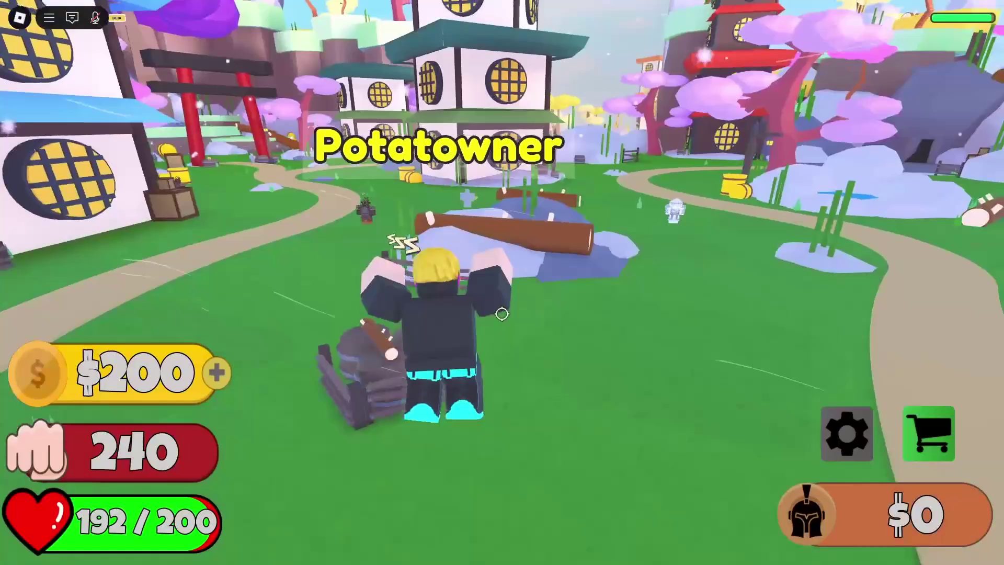
- Check Power and Health in the player list, then punch the grey Rig dummy repeatedly
key(w)
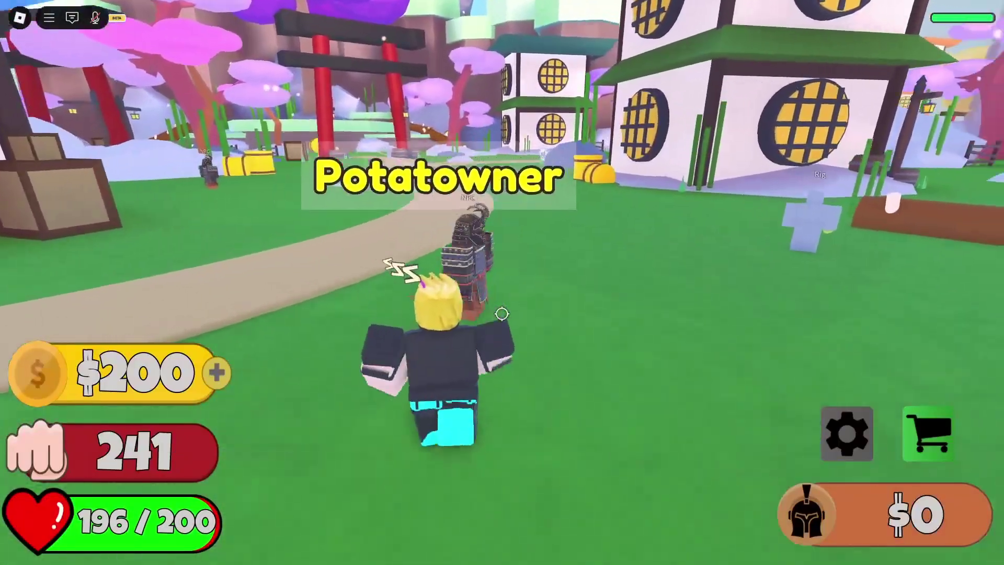
key(Tab)
key(w)
key(Tab)
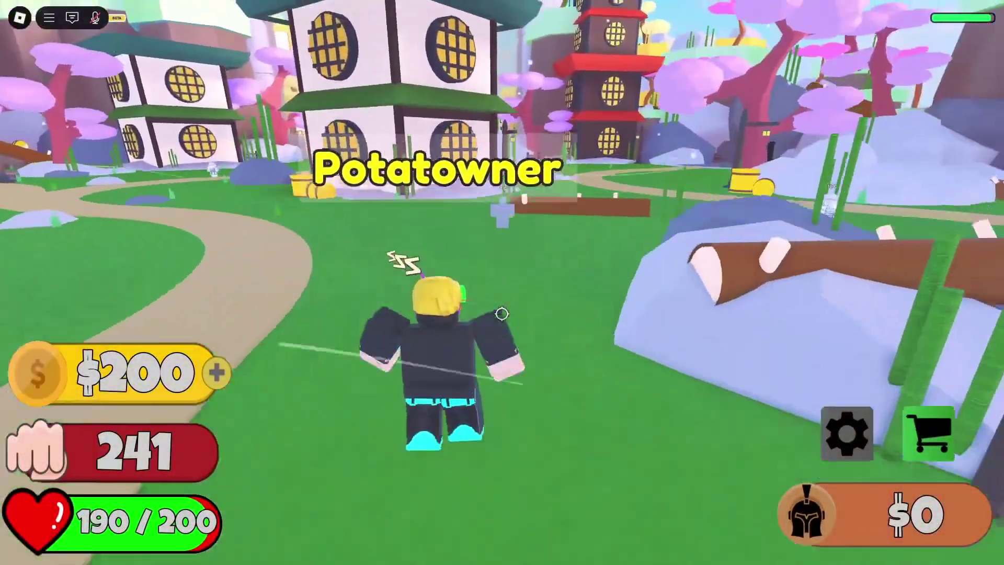
key(w)
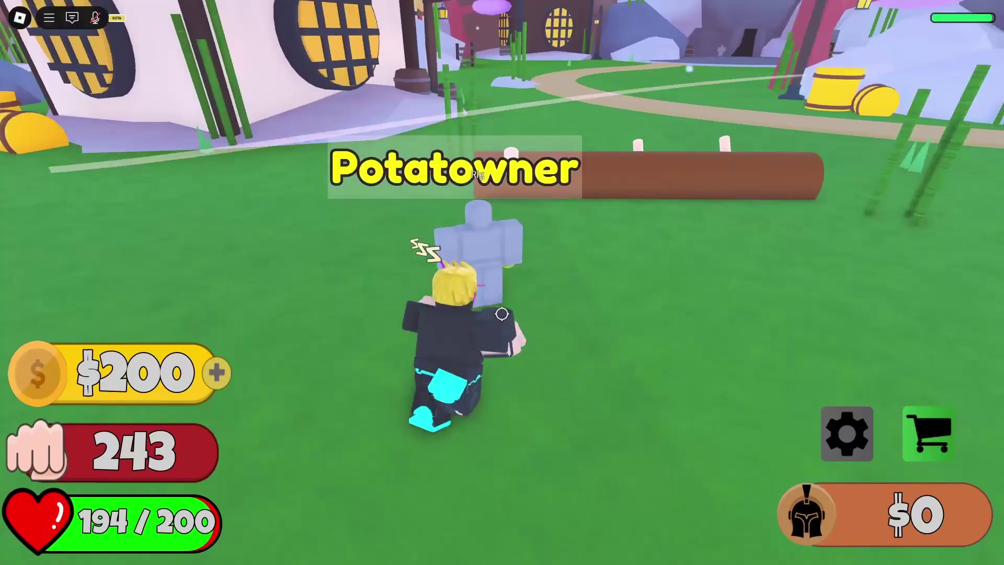
click(502, 314)
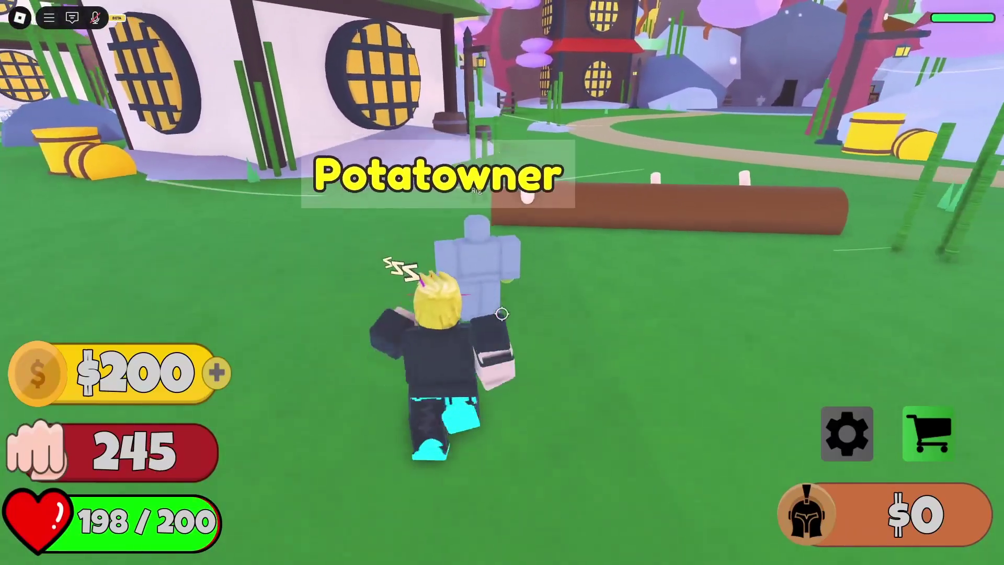
click(502, 314)
click(502, 314)
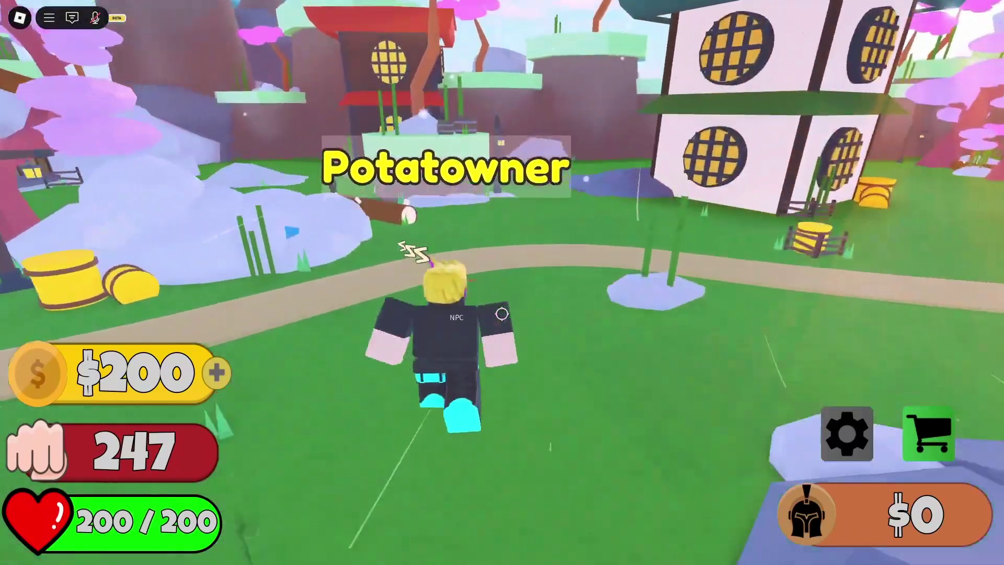
click(502, 314)
- Explore other games: the Japanese town, the desert building with a zombie, and 5th St
key(w)
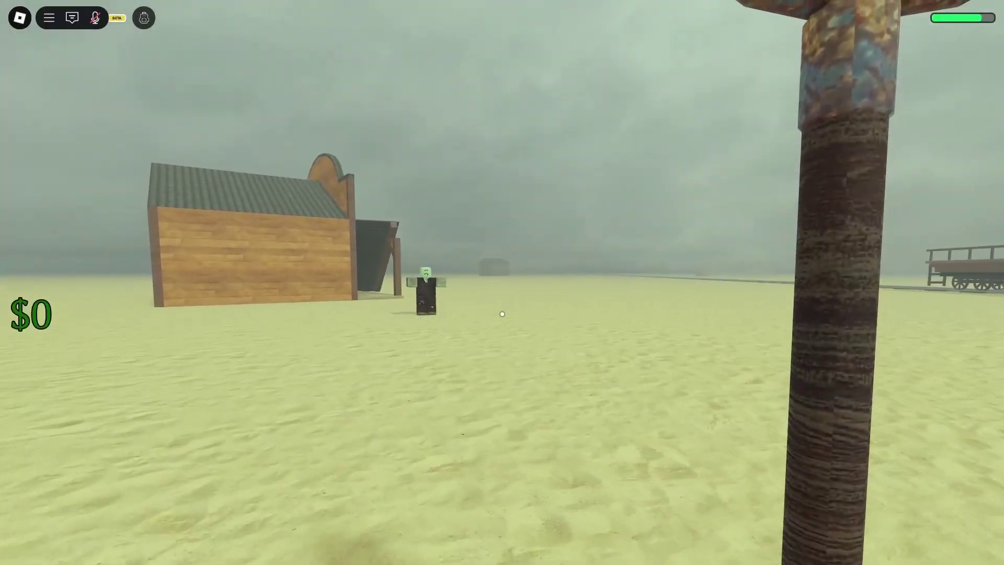
key(w)
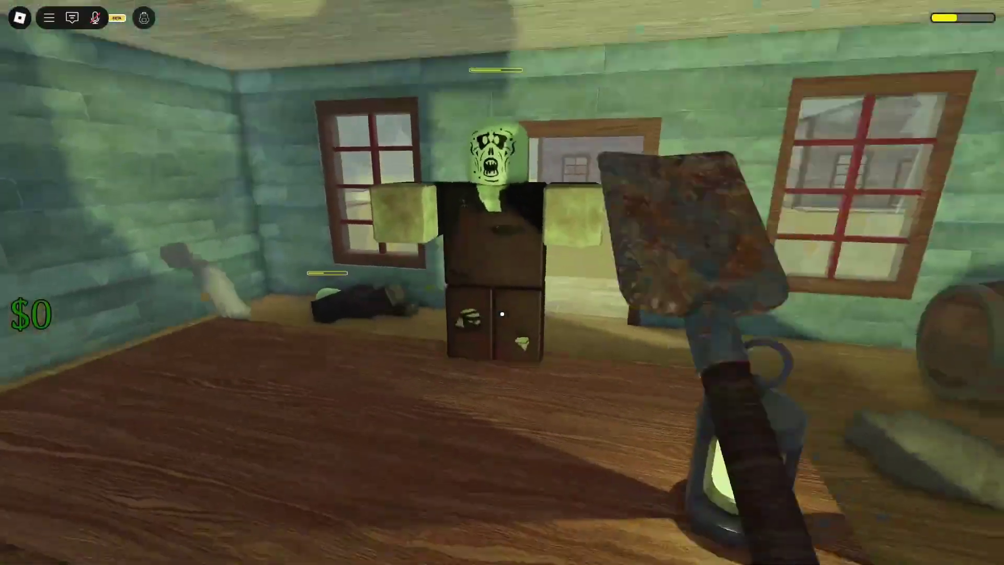
key(w)
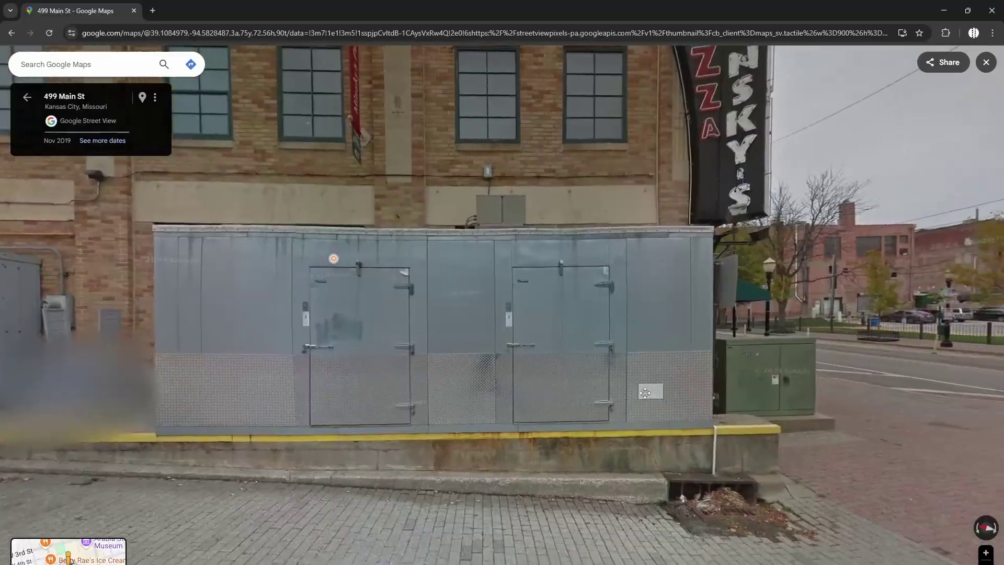
drag(397, 345, 213, 349)
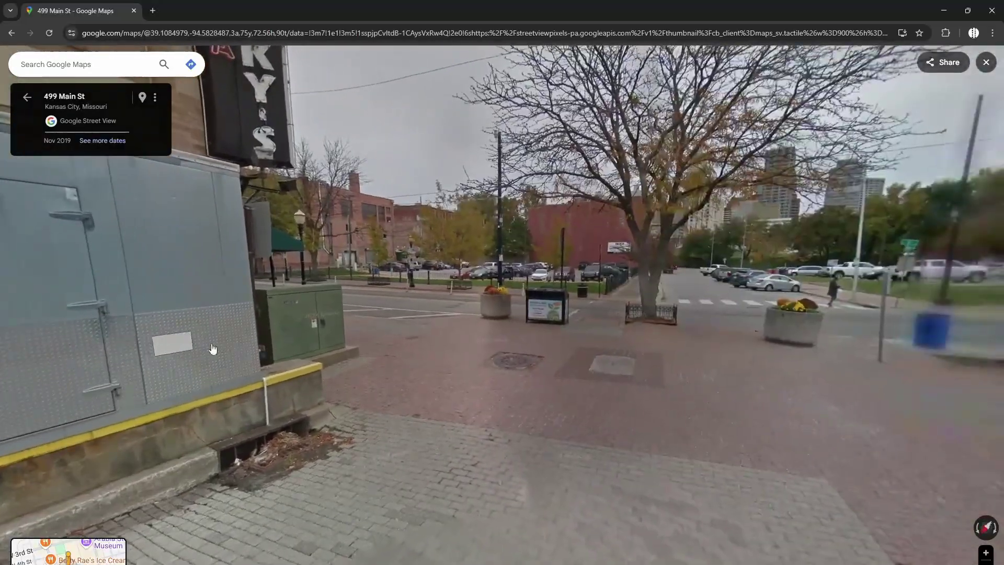
click(577, 381)
click(574, 363)
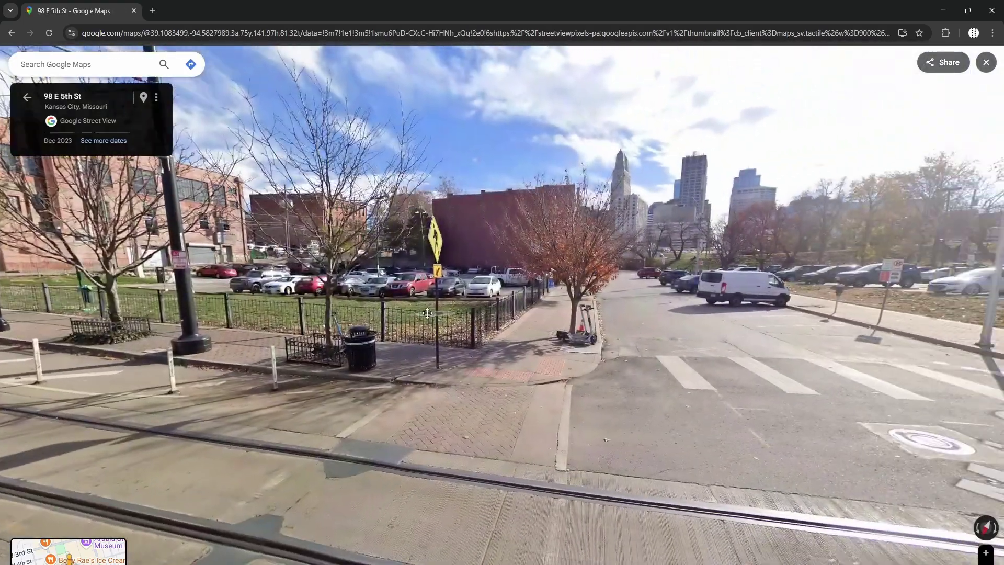
drag(641, 341, 915, 314)
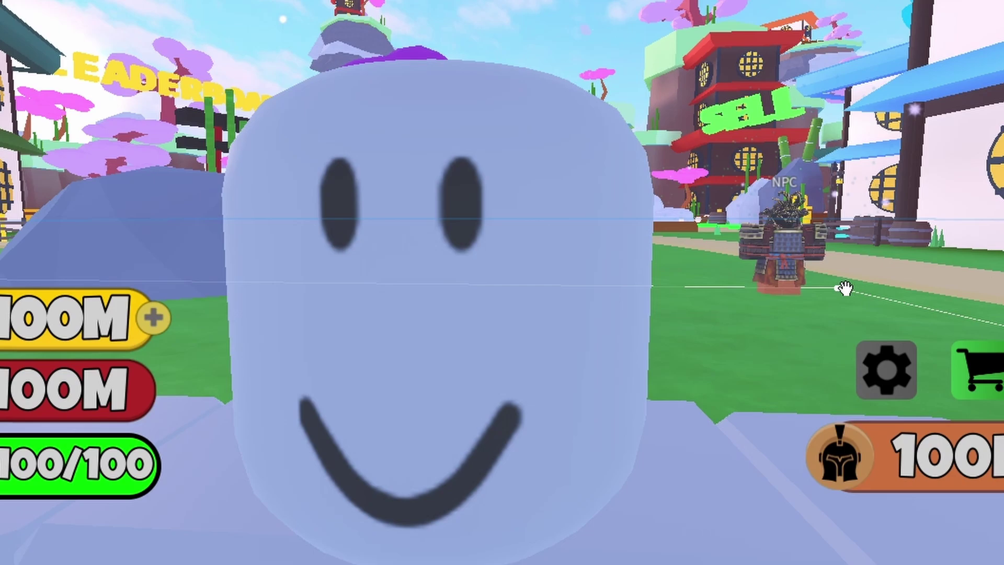
- Scale the sphere to 30 studs across and set its Transparency to 0.5
right_drag(846, 288, 843, 285)
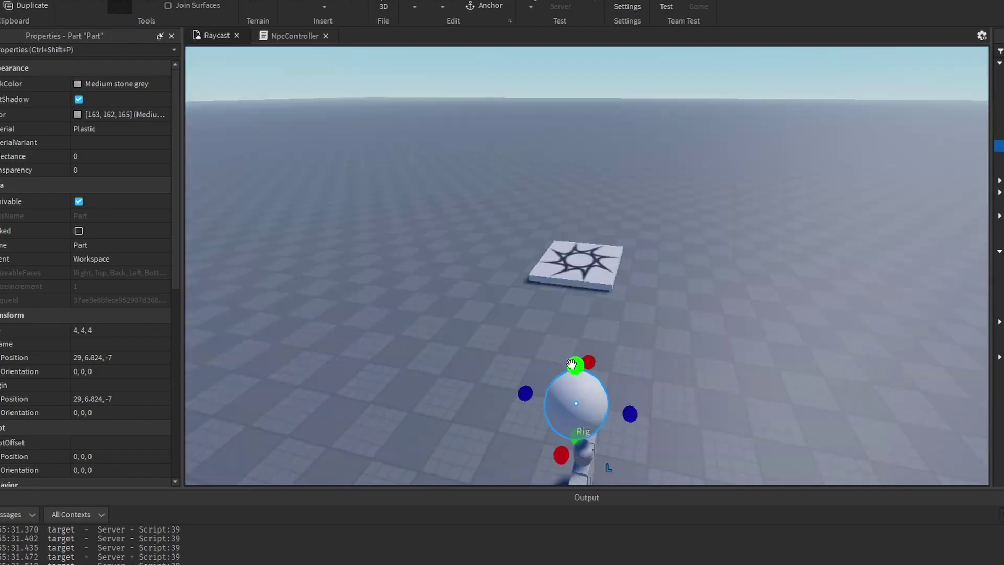
drag(571, 365, 581, 121)
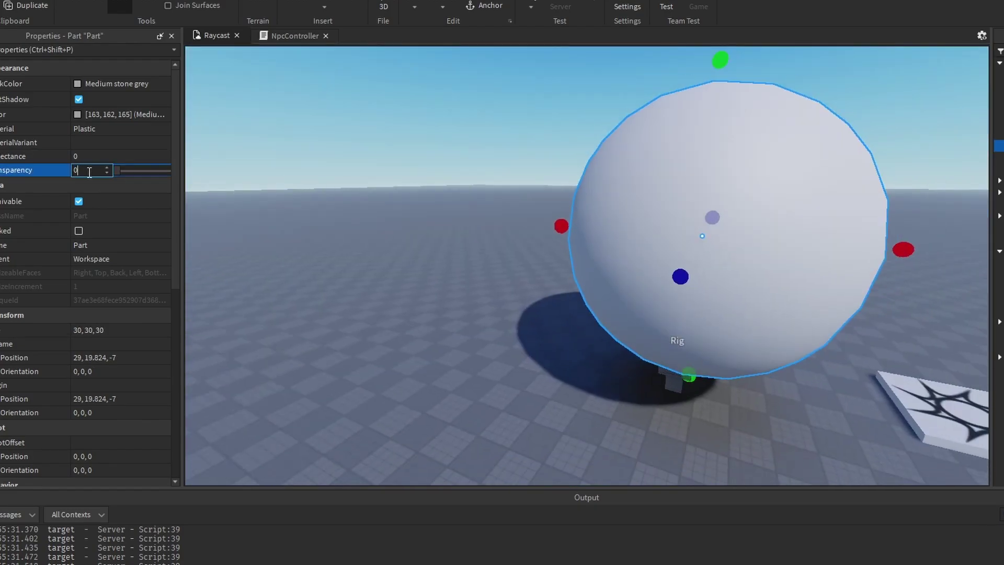
text(0.5)
key(Return)
- Centre the sphere on the Rig's HumanoidRootPart and rename its attachment FovAttachment
click(675, 382)
alt+click(675, 372)
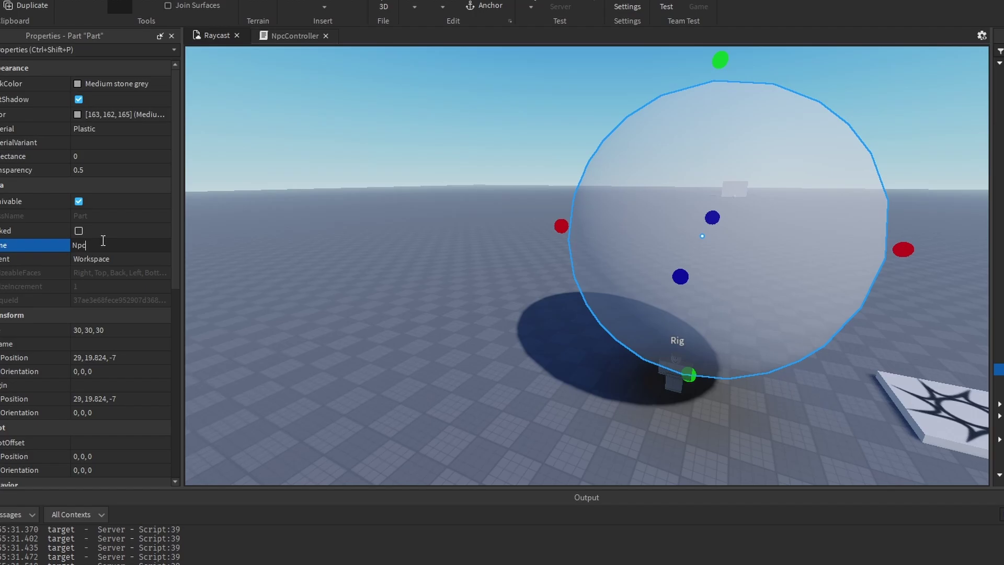
click(130, 360)
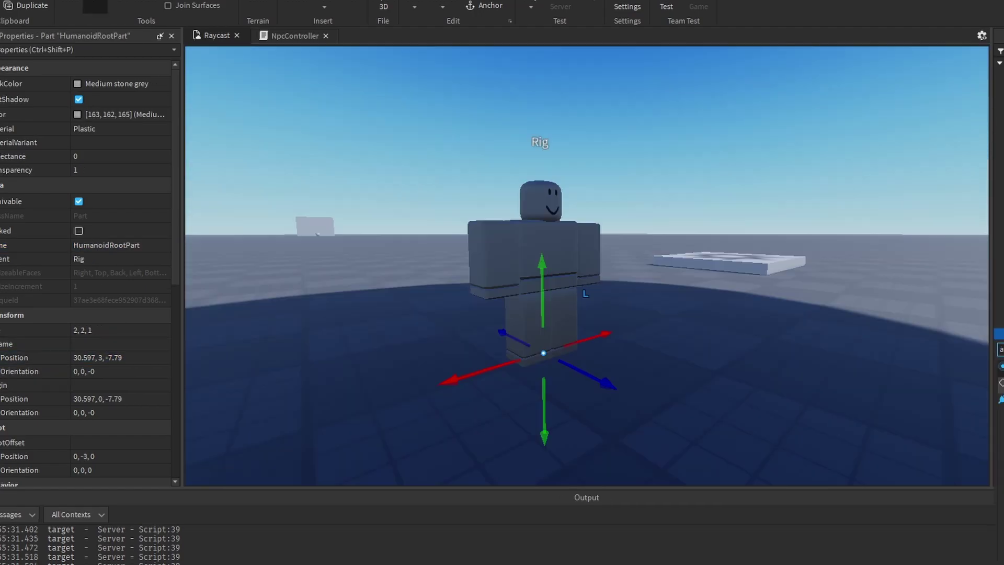
double_click(126, 144)
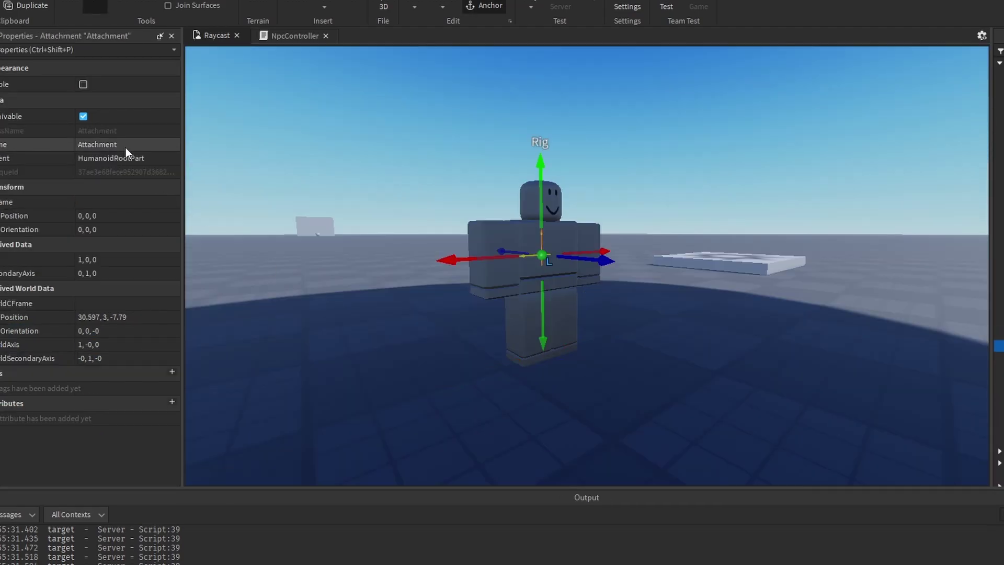
text(Fov)
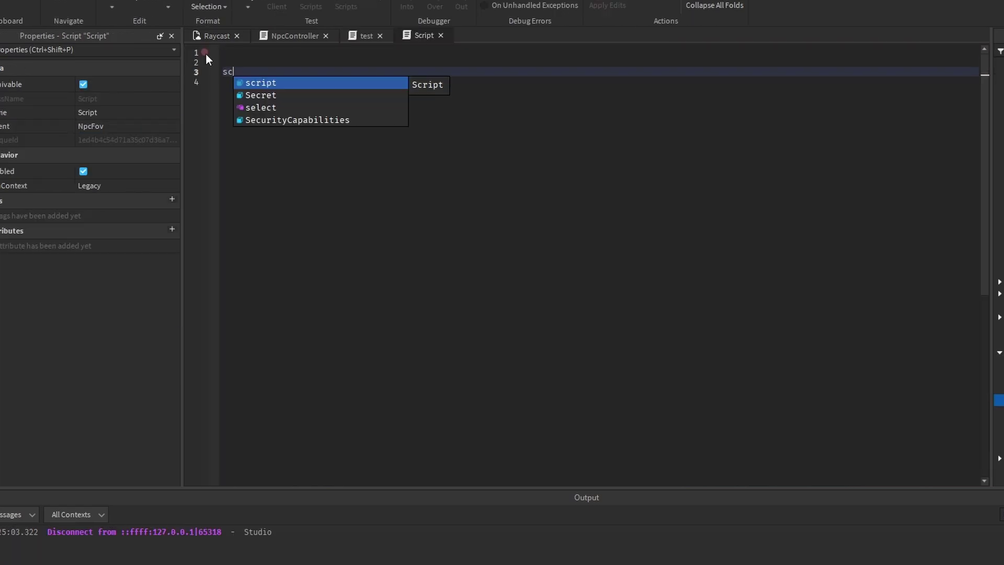
- Write the Touched handler with Humanoid and Players checks and declare 'local hits = {}'
text(ipt.Parent.Touched:Connect(function())
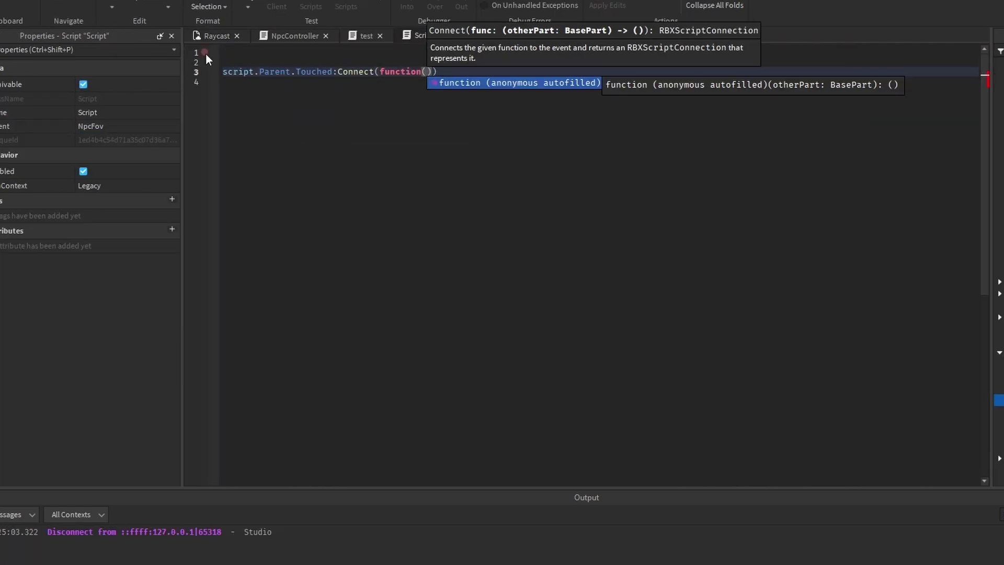
text(hit)
key(Return)
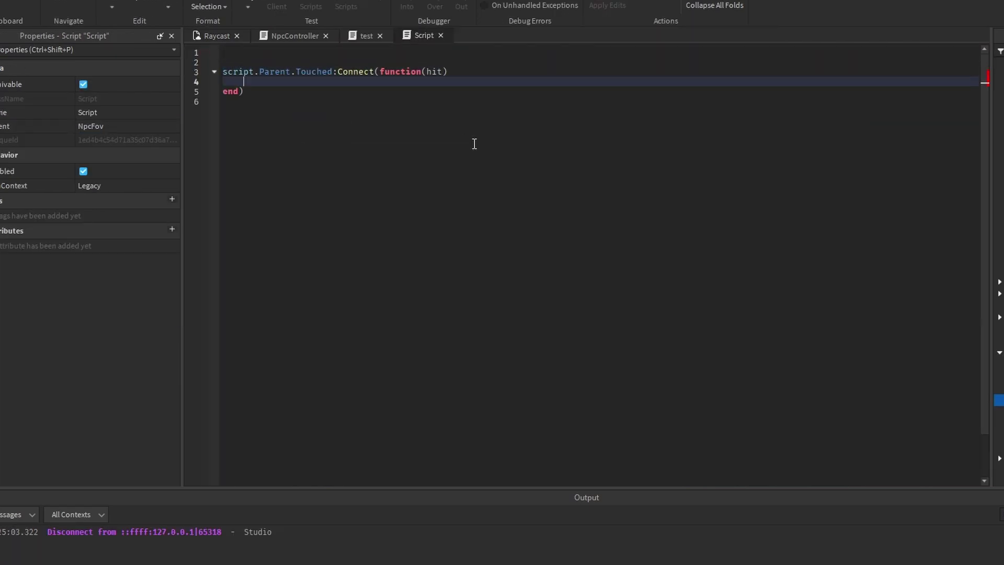
text(if hit.Parent:WaitForChild("Humanoid") then)
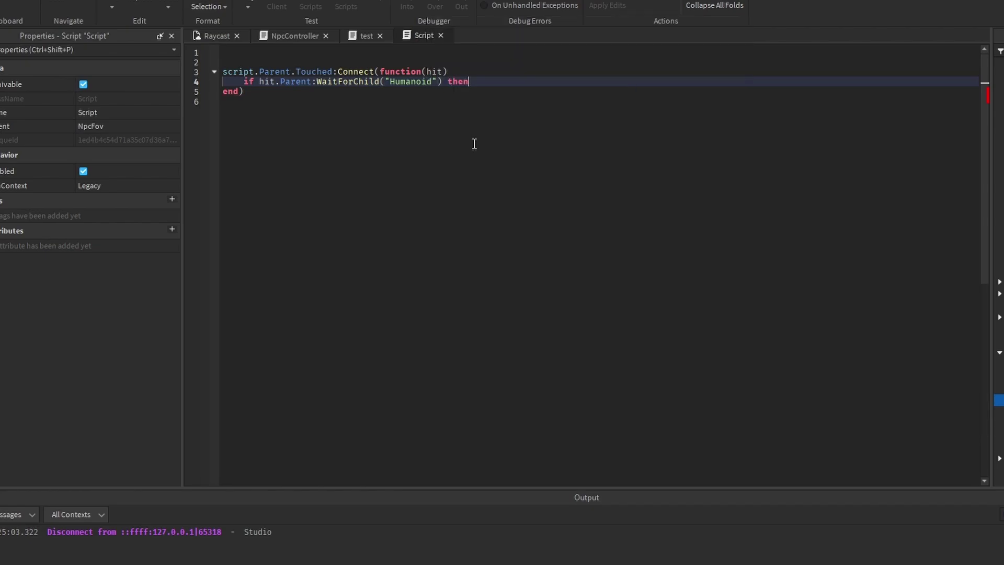
key(Return)
text(if game.pl)
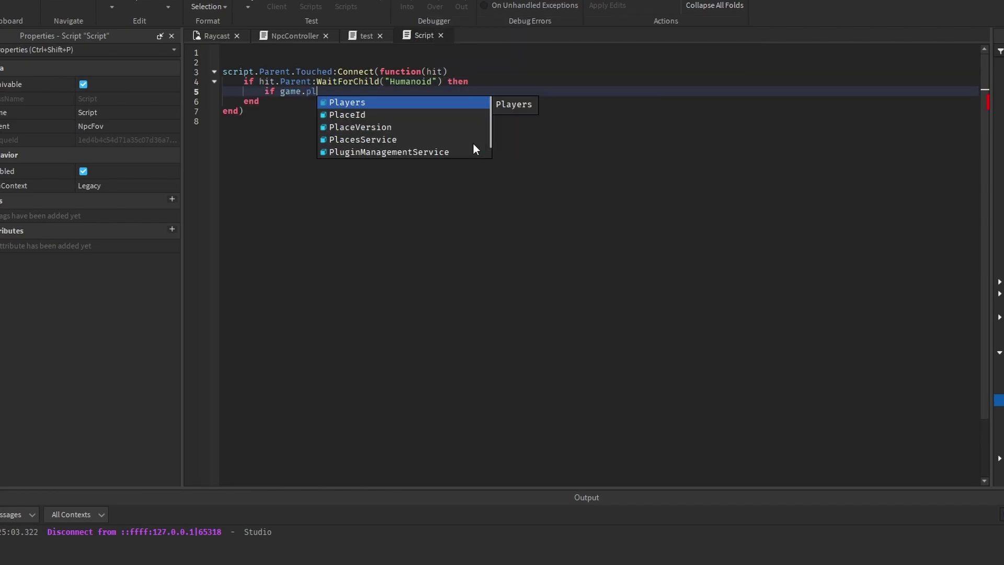
key(Tab)
text(then)
key(Return)
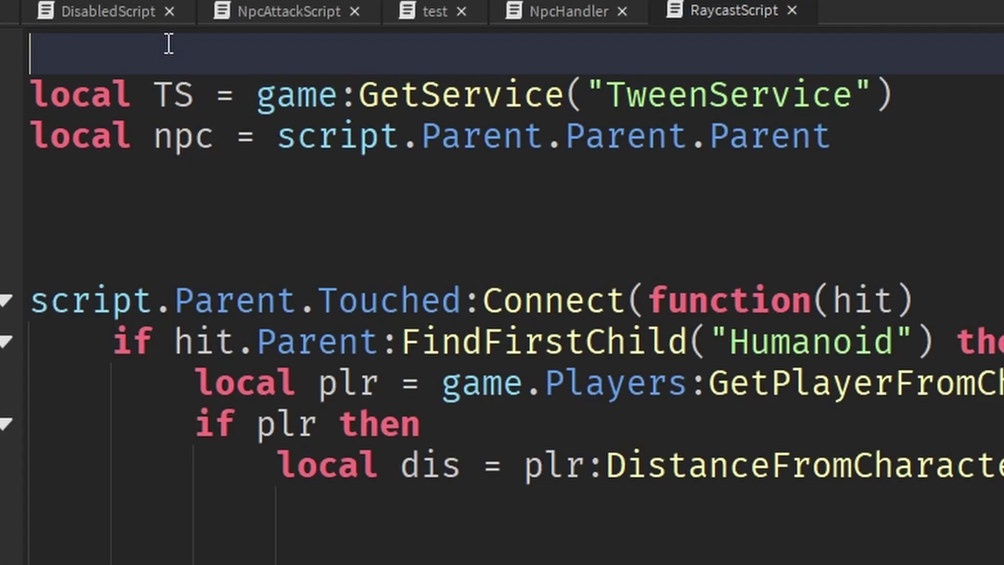
text(lo)
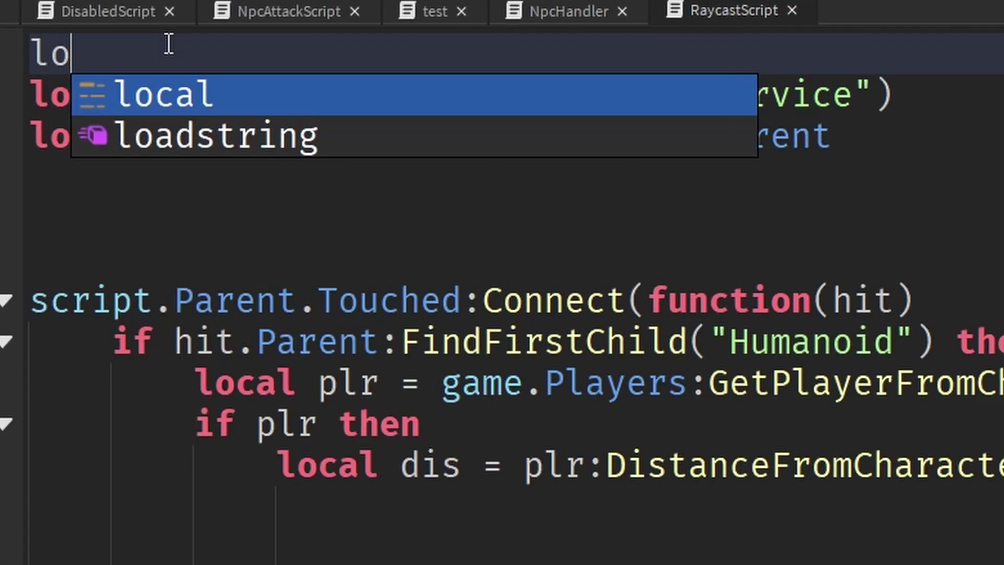
key(Tab)
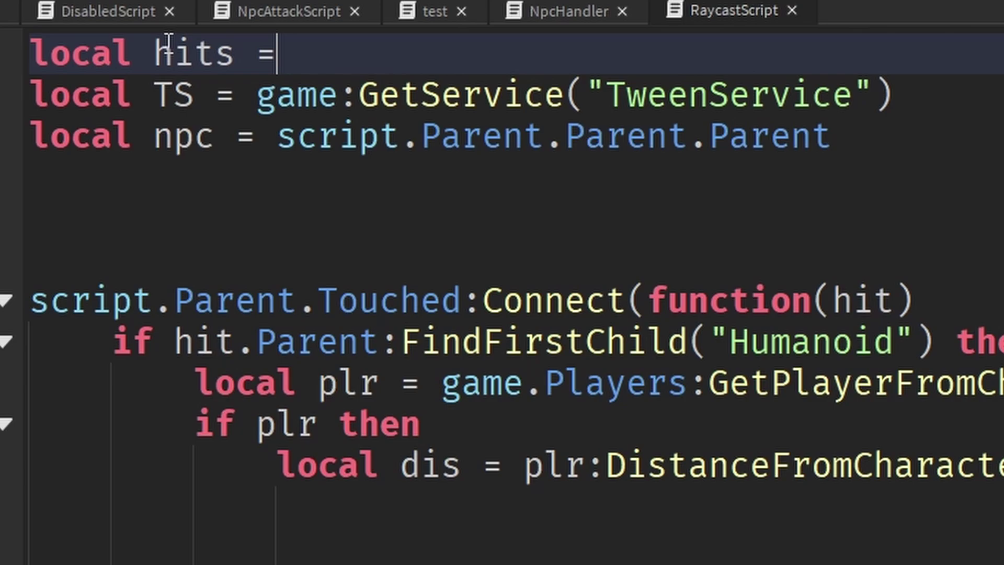
text(hits = hi)
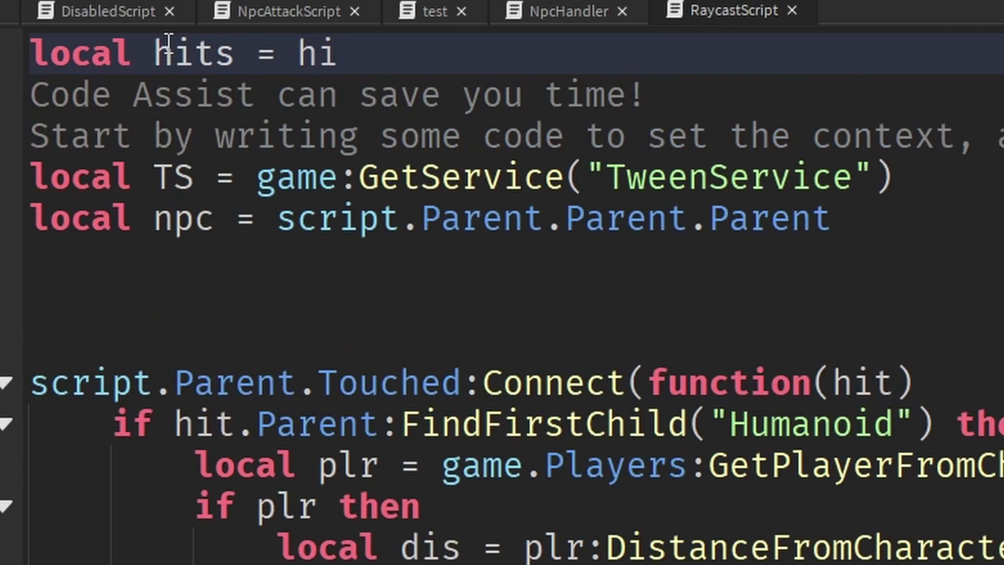
key(BackSpace)
key(BackSpace)
text({})
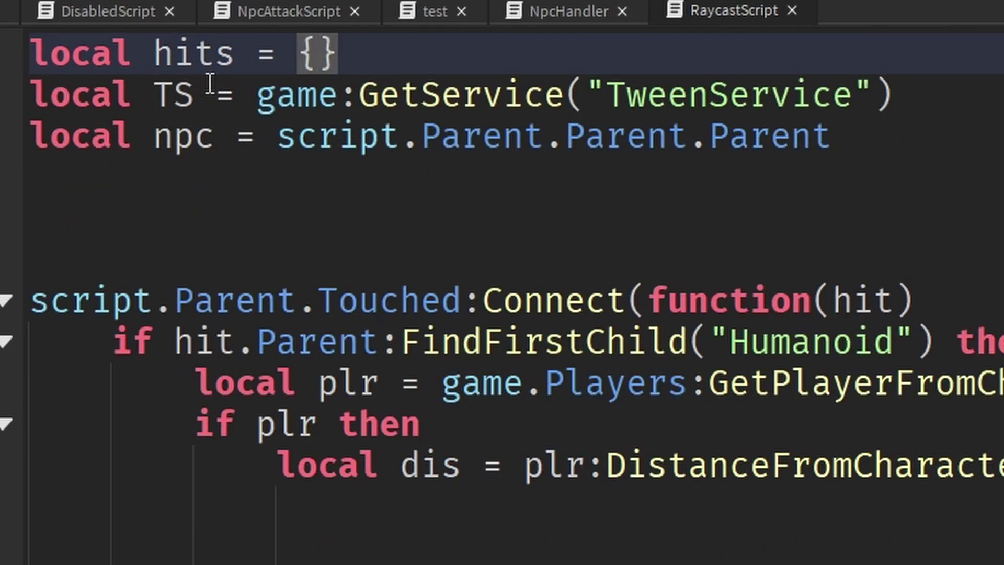
- Add 'if not hits[hit.Parent:FindFirstChild("Humanoid")] then' and record that Humanoid in hits
click(362, 494)
text(if not)
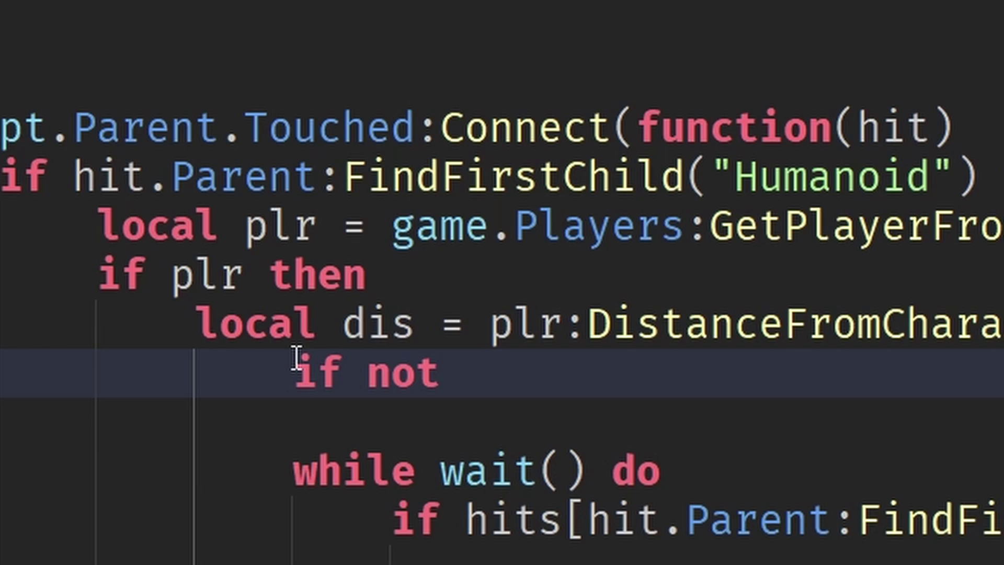
text( hits[hit)
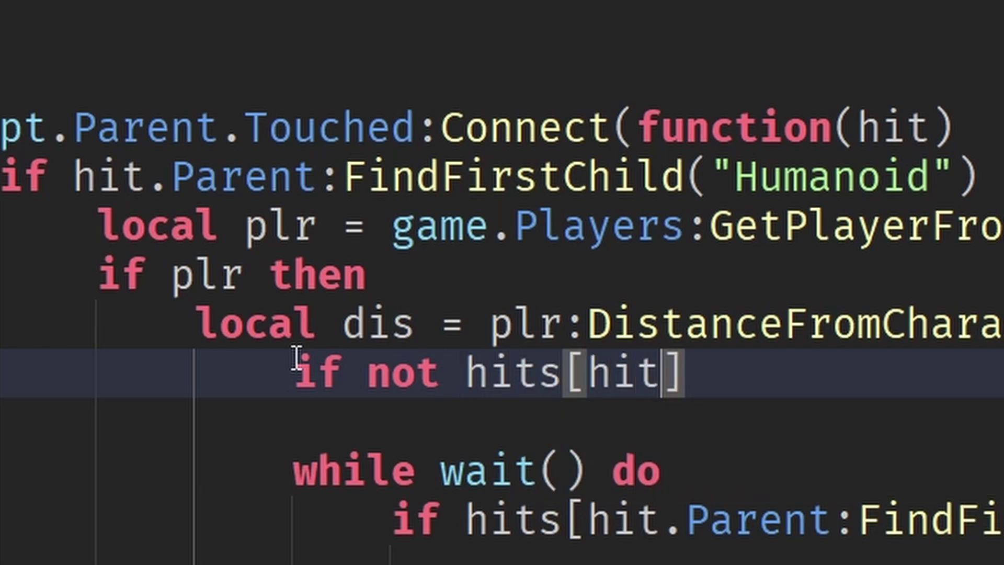
text(.Parent:FindFirstChild"Humanoid")] the)
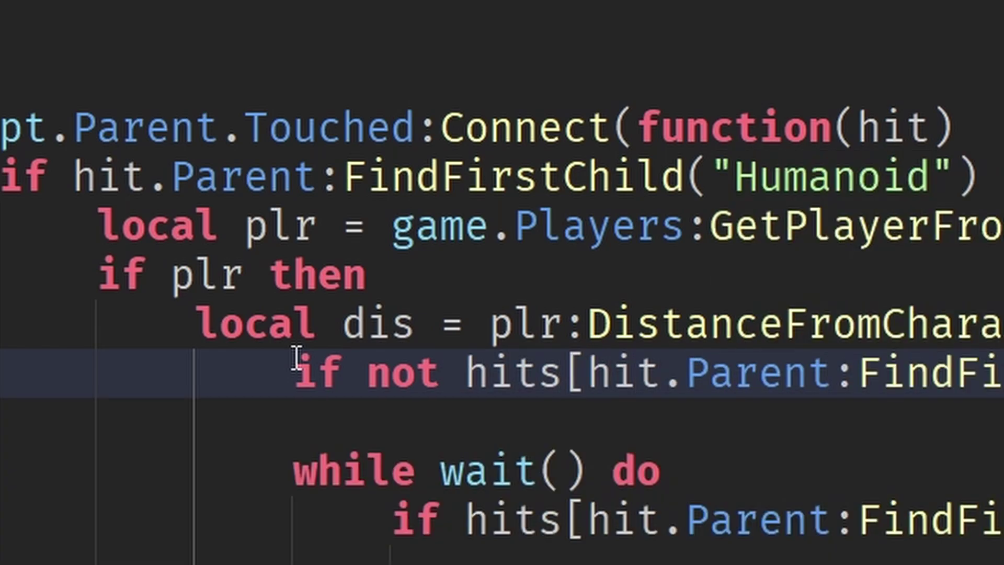
text(n)
key(Return)
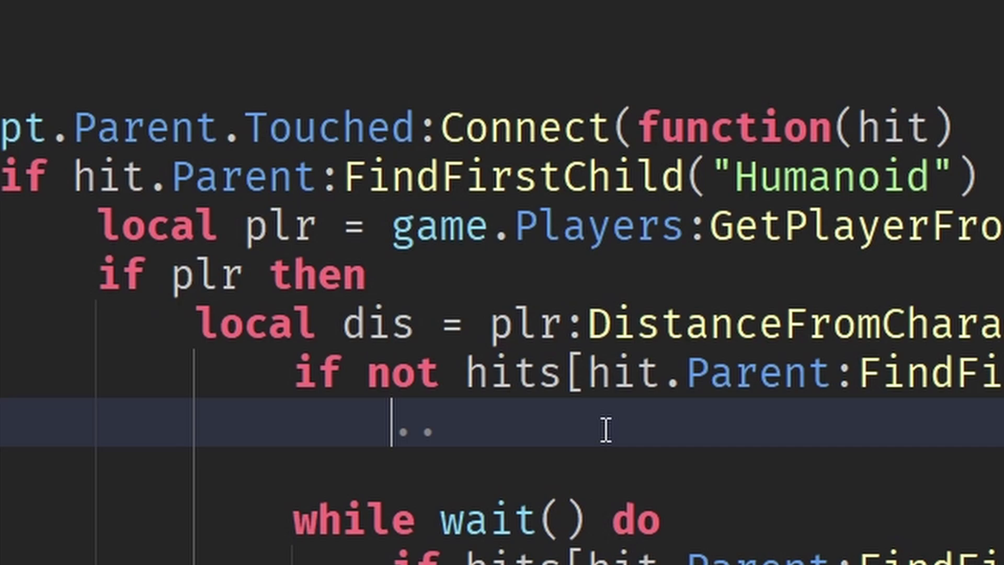
text(hits[hit.p)
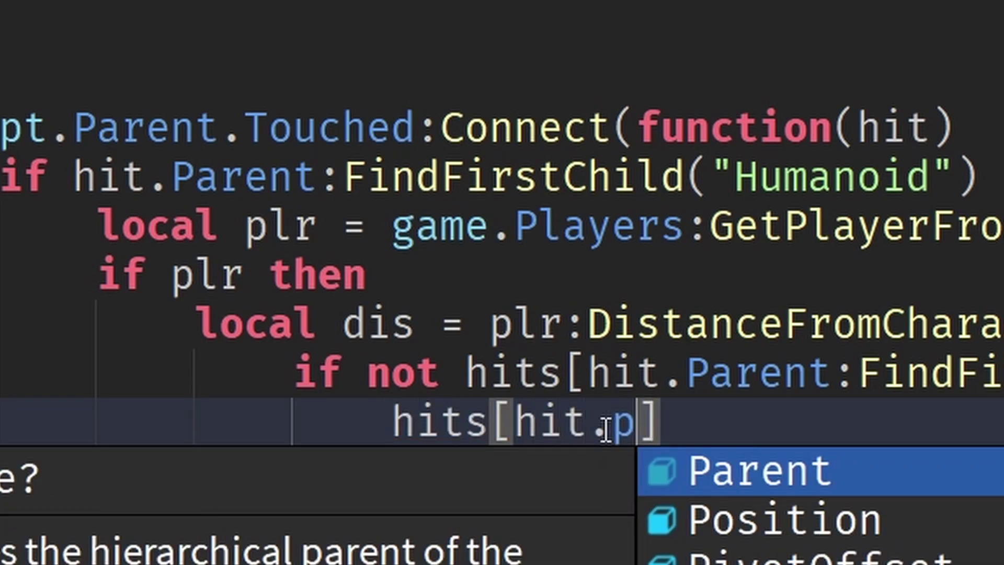
key(Tab)
text(:FindFirst)
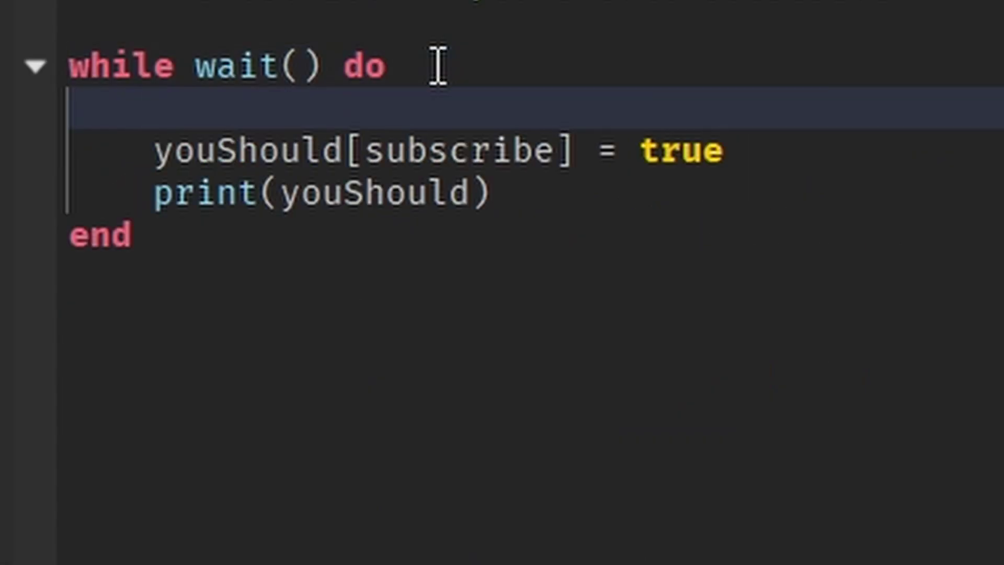
text(if n)
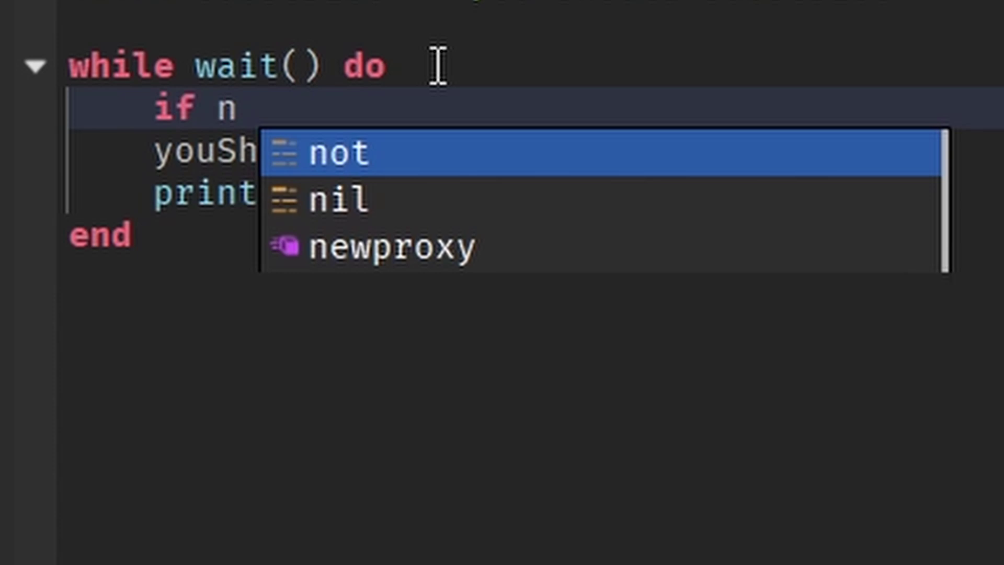
text(ot youShould[subscribe] then)
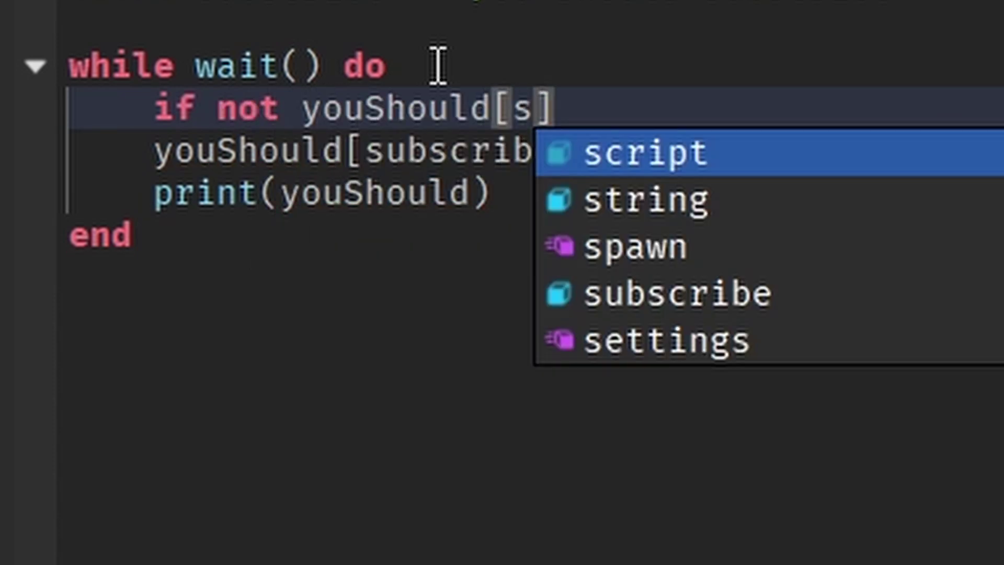
key(Return)
text(em)
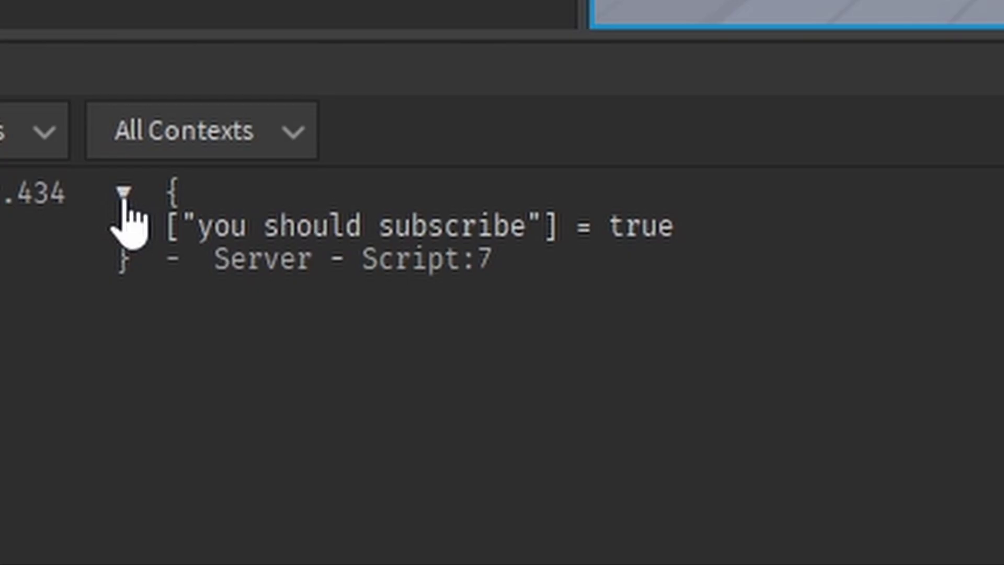
click(123, 193)
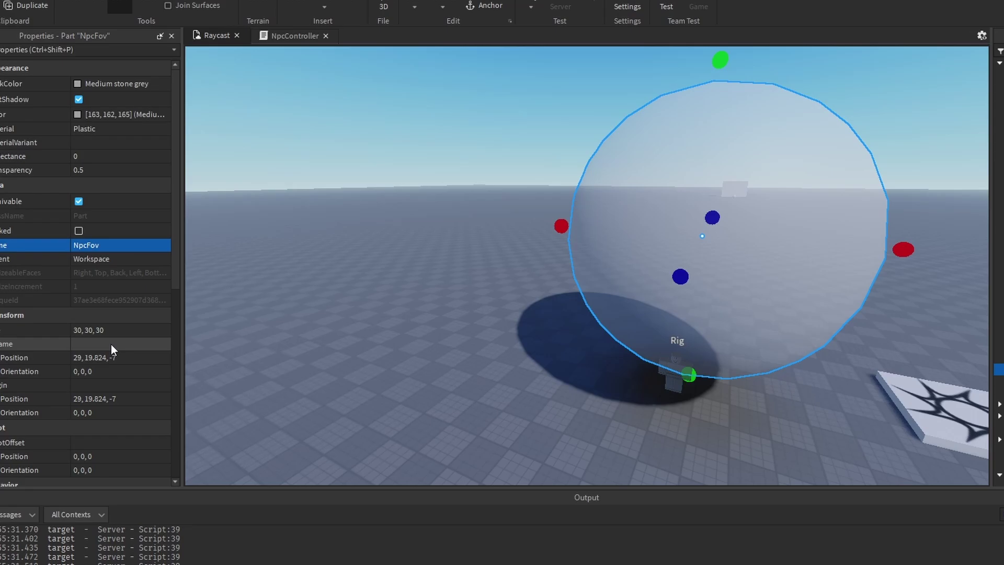
- Focus on NpcFov and drag it down until its Y is 0, around the Rig
click(111, 356)
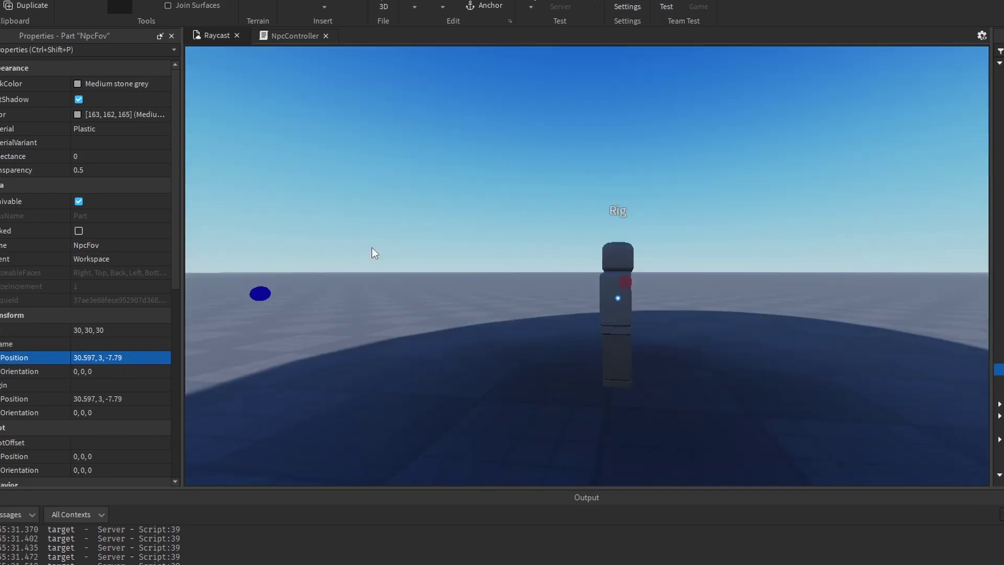
key(f)
drag(601, 335, 651, 286)
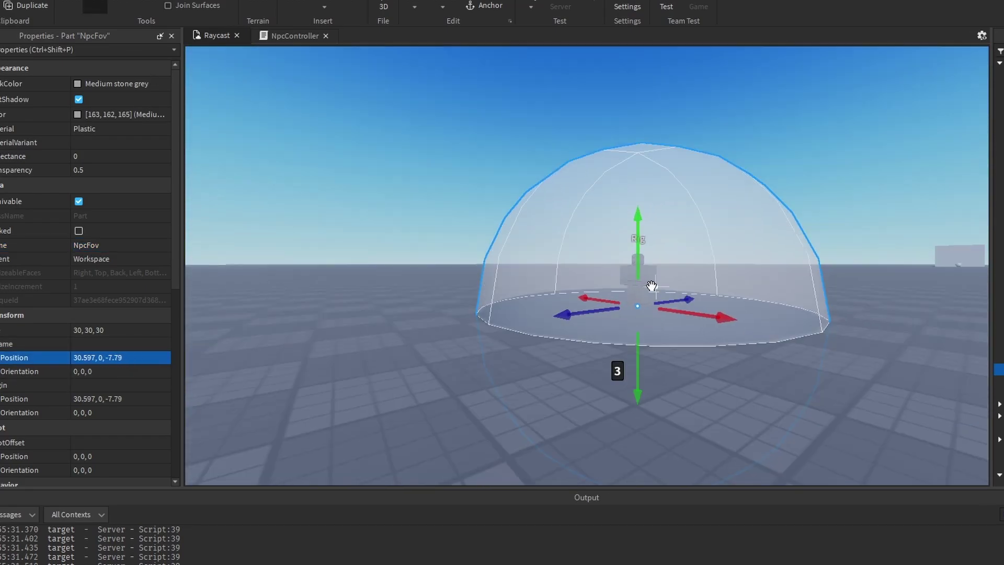
scroll(771, 294, up, 5)
click(735, 262)
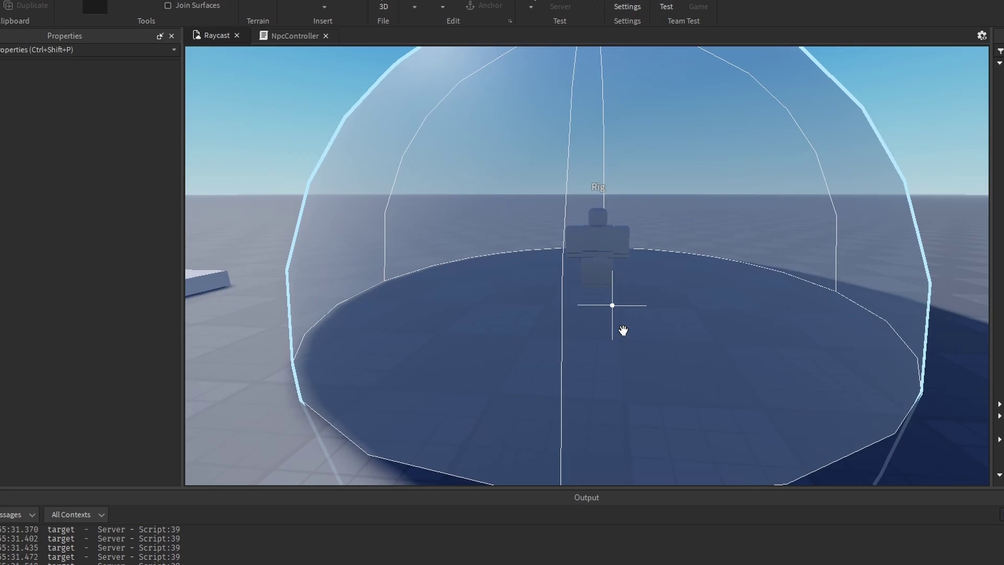
click(623, 330)
scroll(622, 330, down, 5)
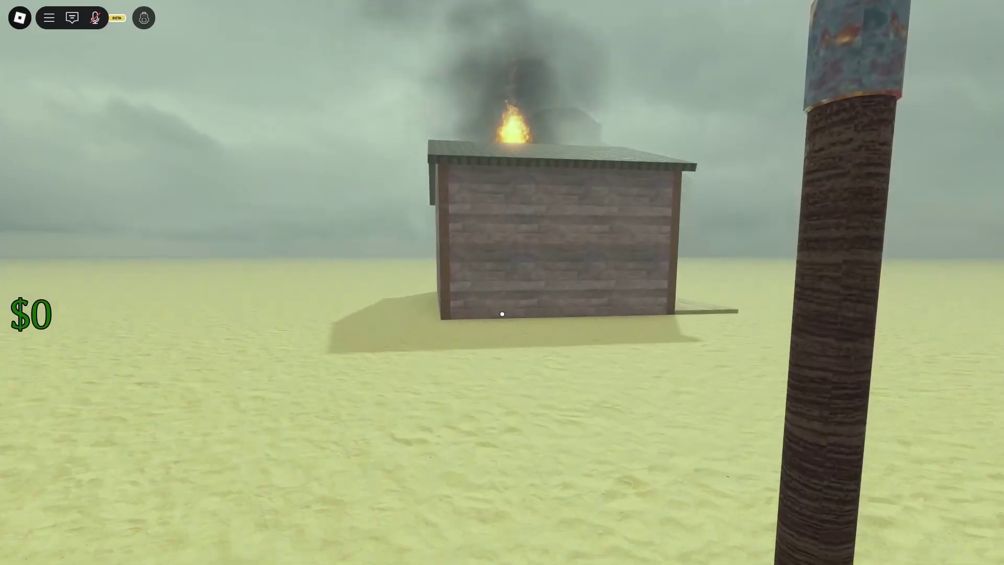
- Hold W so the runner keeps sprinting along the road
key(w)
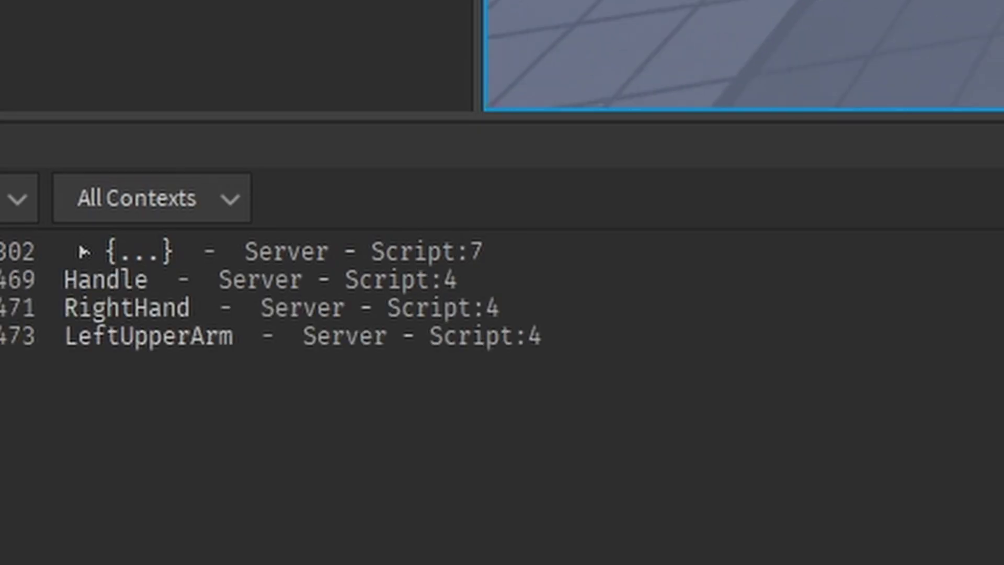
scroll(180, 525, up, 4)
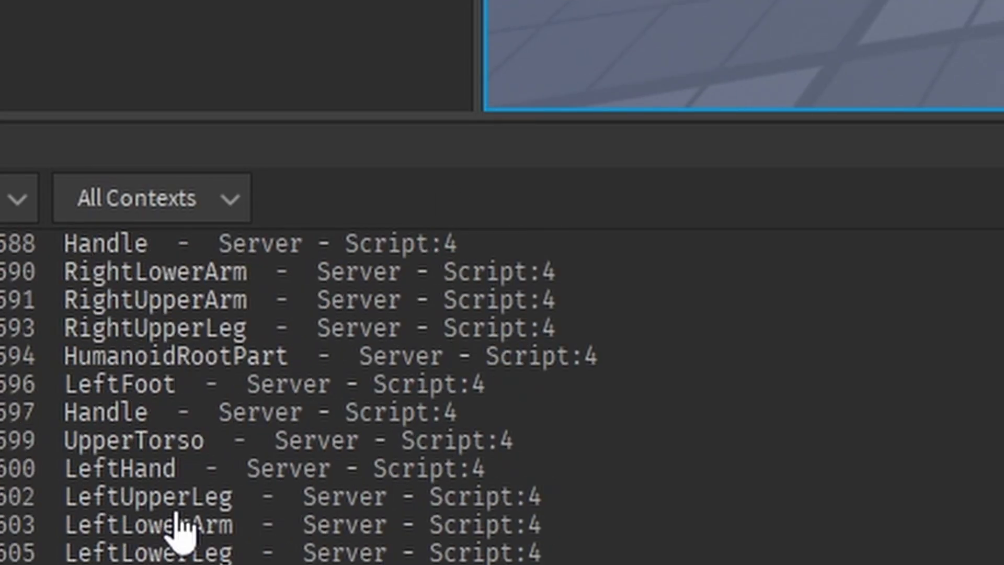
scroll(180, 526, down, 5)
scroll(167, 478, up, 3)
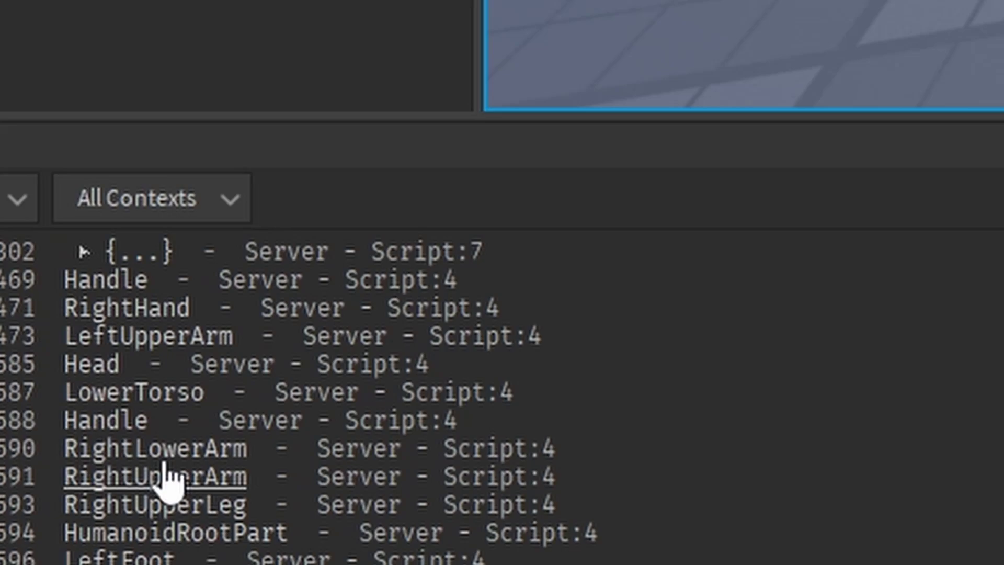
click(85, 253)
click(85, 253)
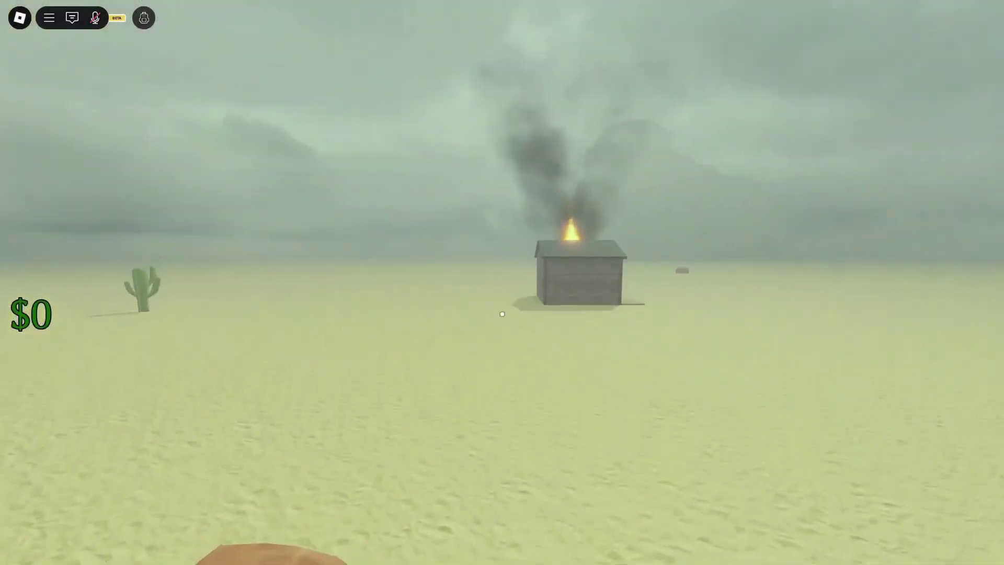
- Equip the axe from slot 1 and walk up to the burning shed
key(w)
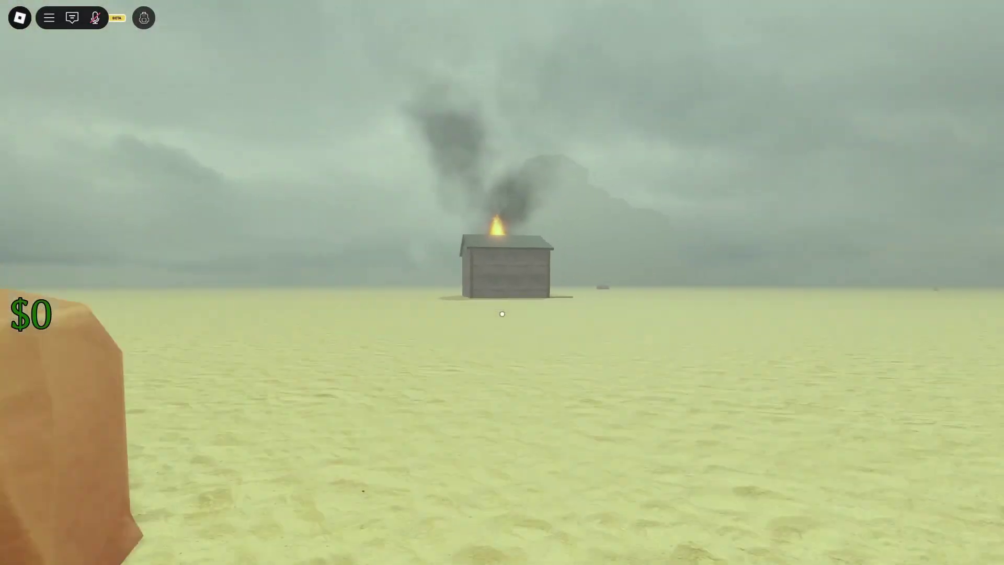
key(1)
key(w)
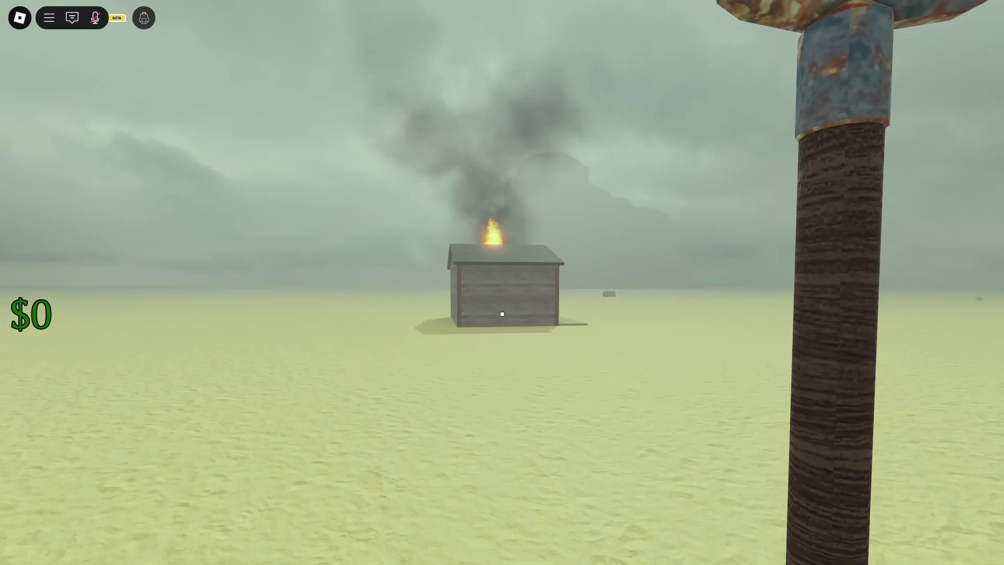
key(w)
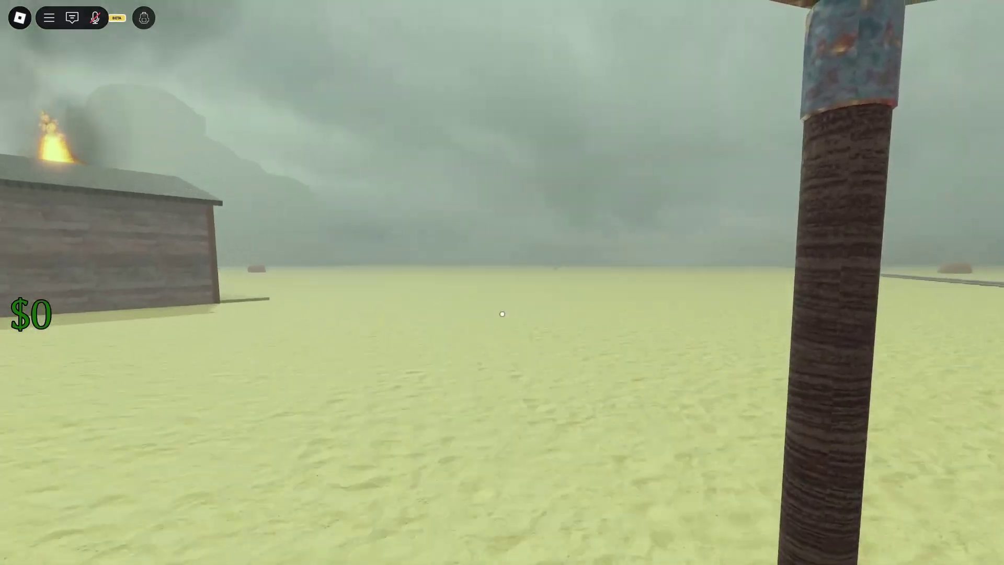
key(w)
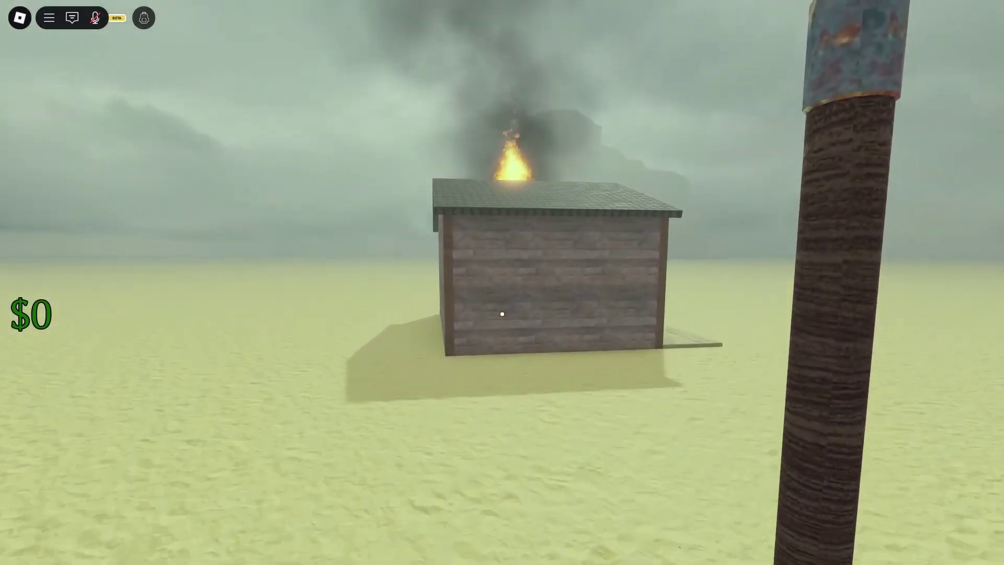
key(w)
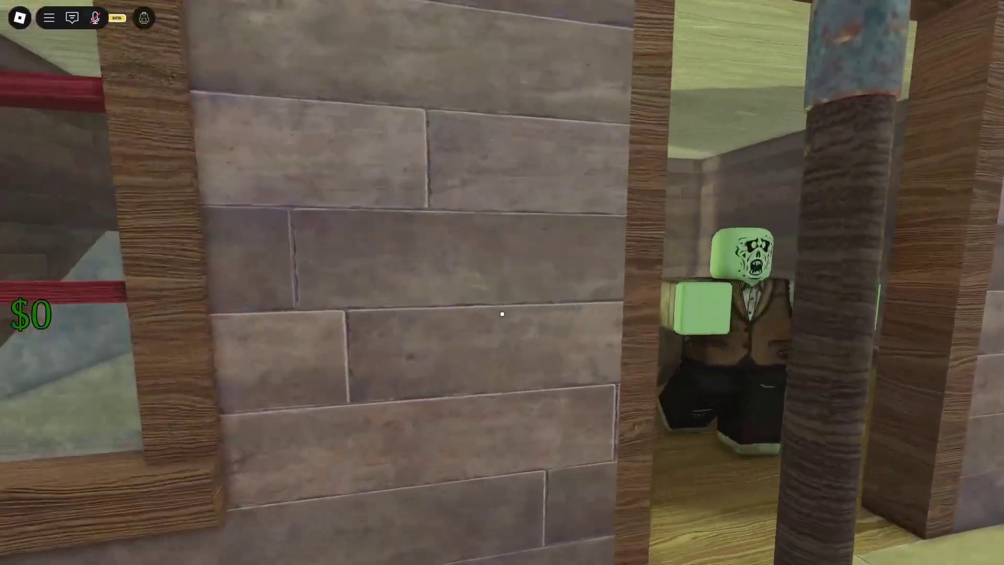
- Swing the axe twice at the zombie, then back away from its attack
click(502, 314)
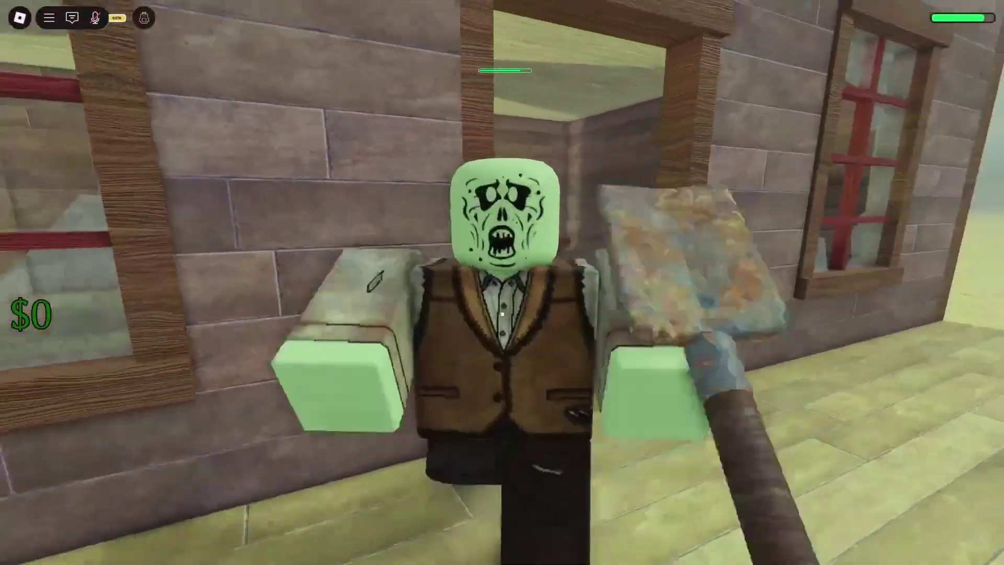
click(502, 314)
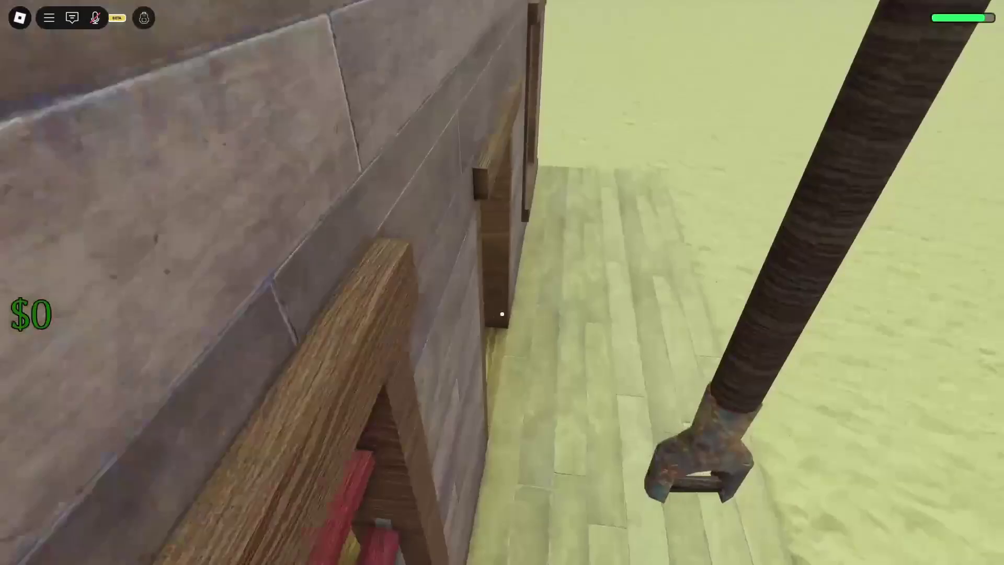
key(w)
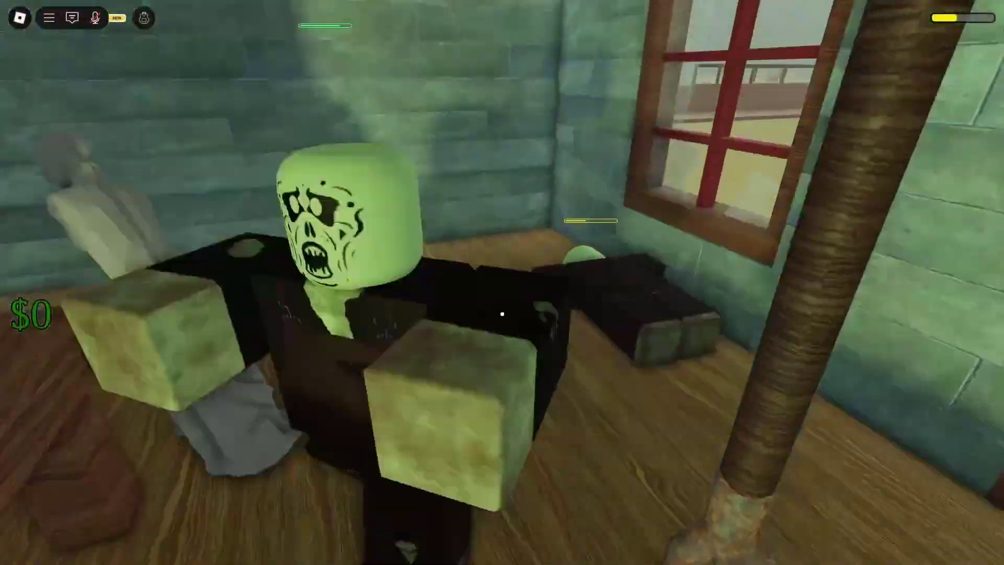
key(s)
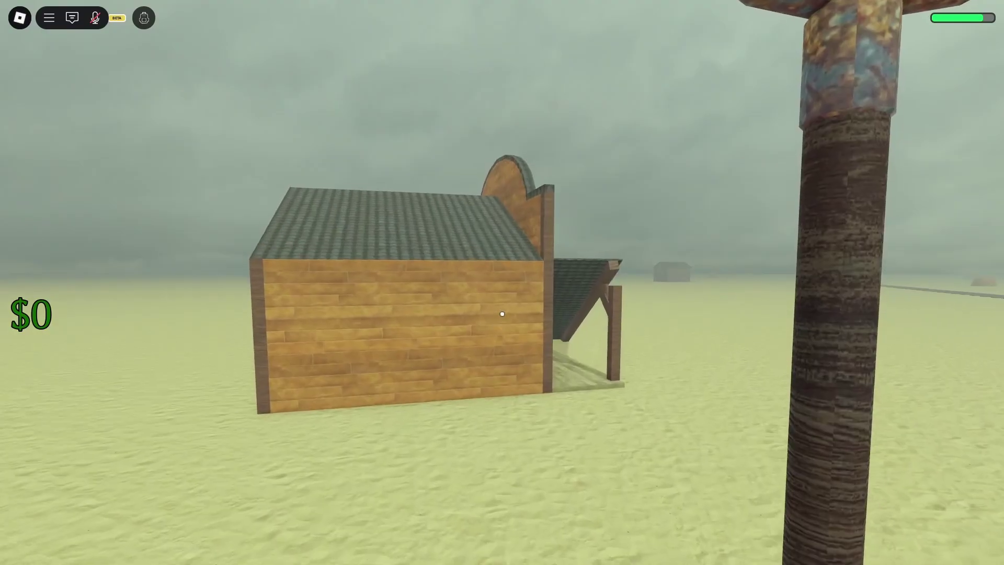
- Enter the house and collect the silver bar, cup, coal, book, two chairs and zombie corpse
key(w)
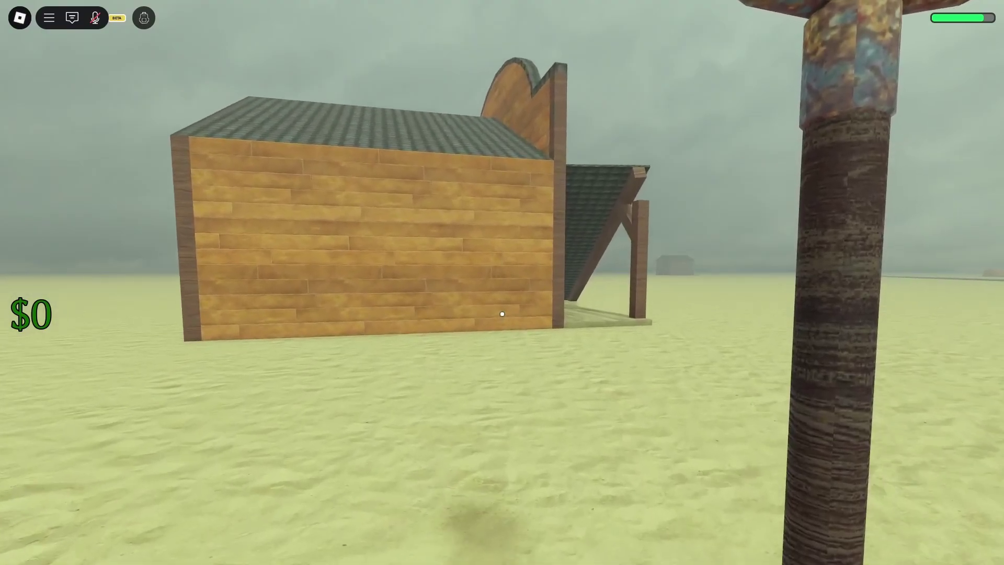
key(d)
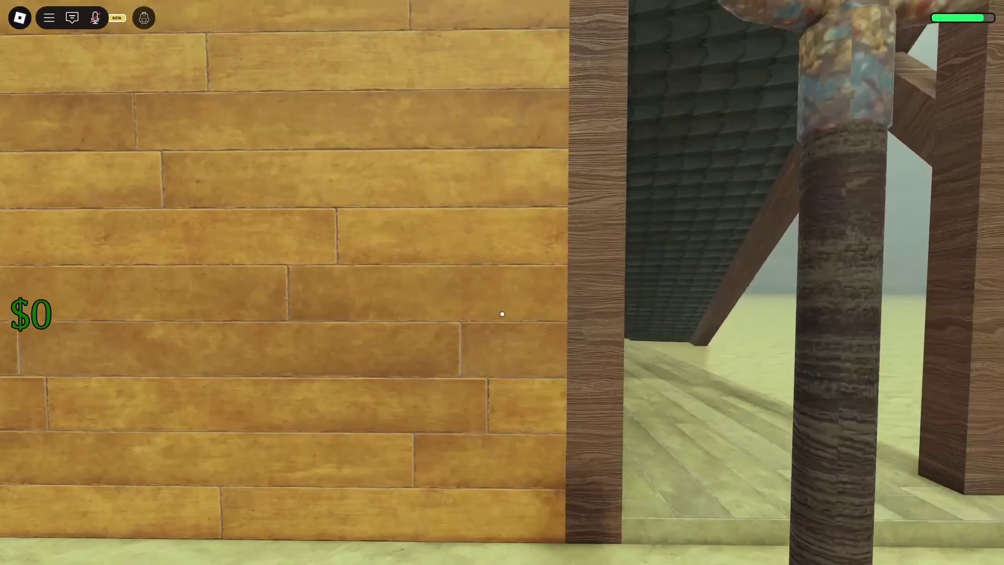
key(w)
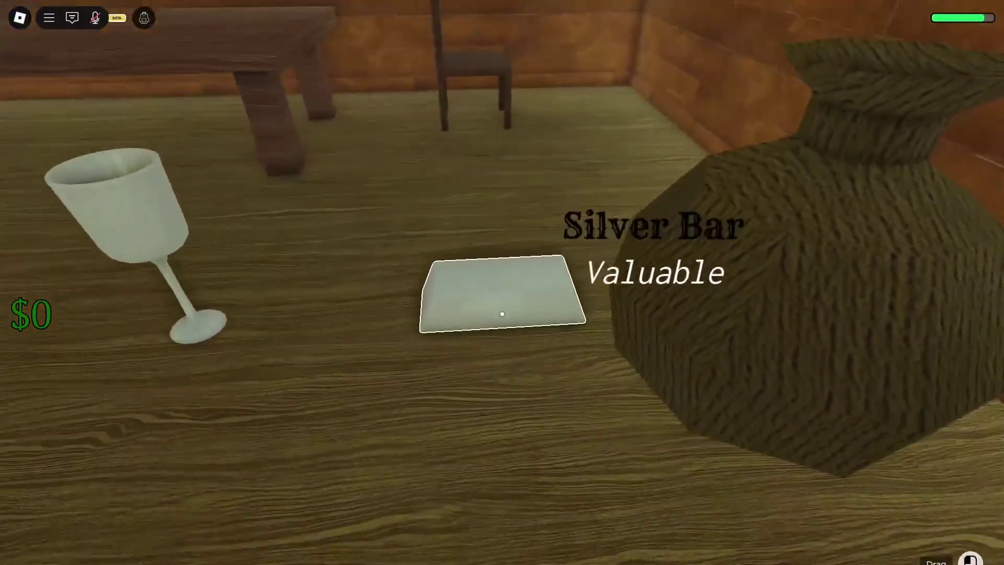
click(502, 313)
click(502, 314)
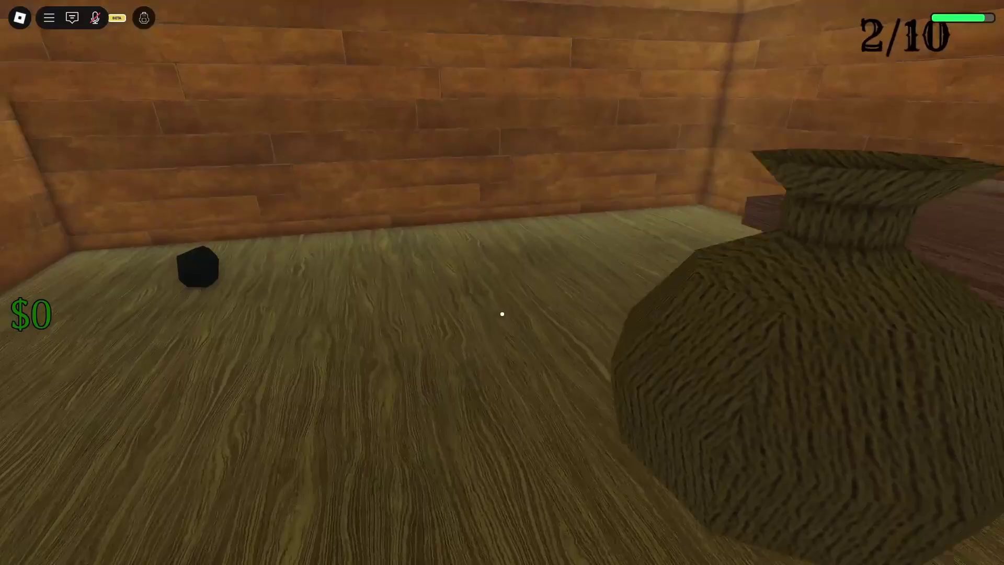
key(w)
click(502, 314)
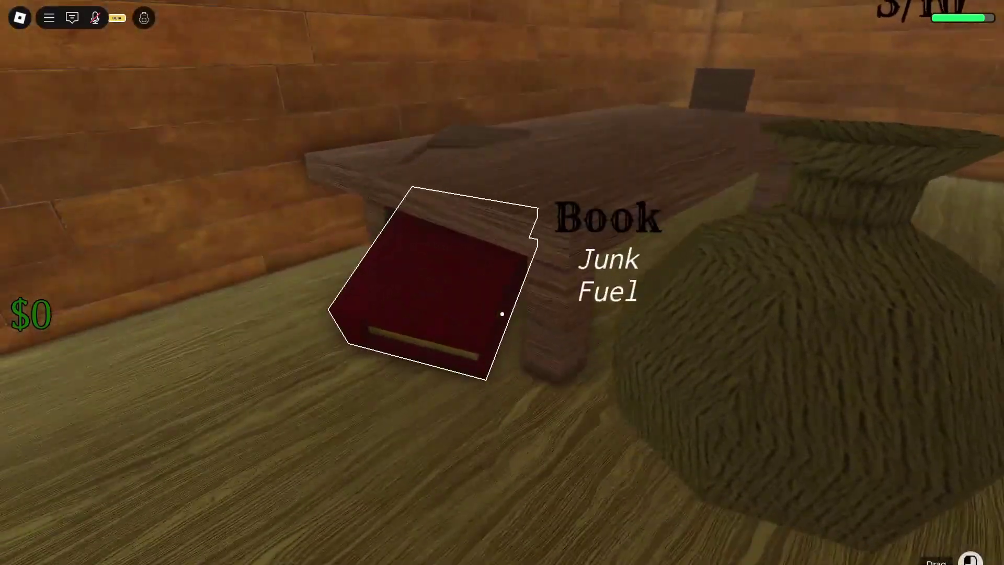
click(502, 313)
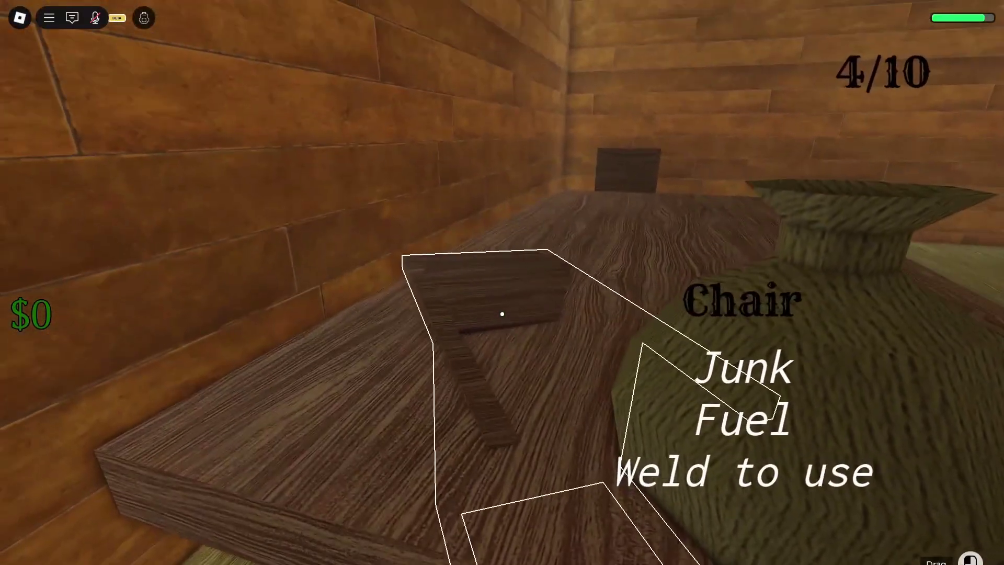
click(502, 313)
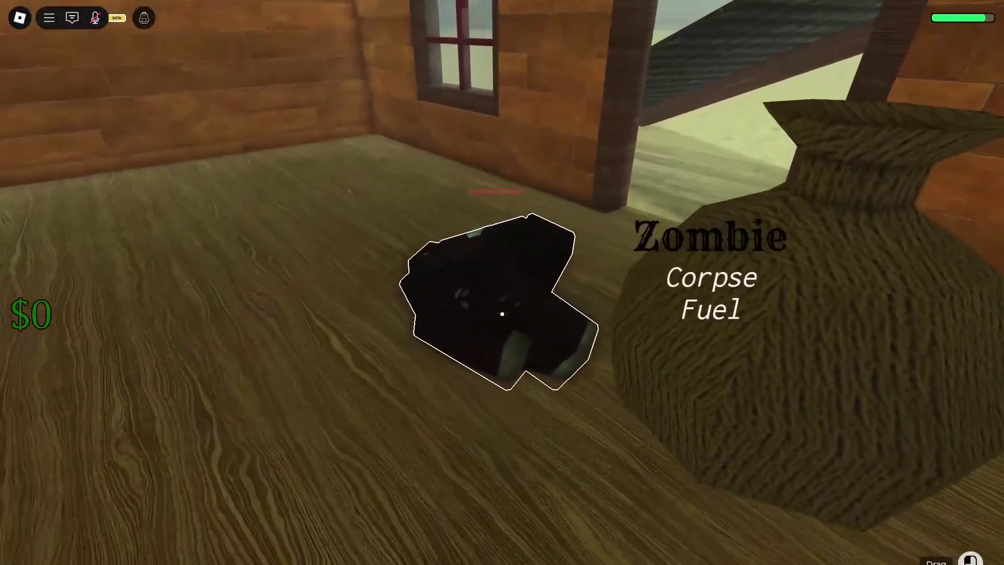
click(502, 314)
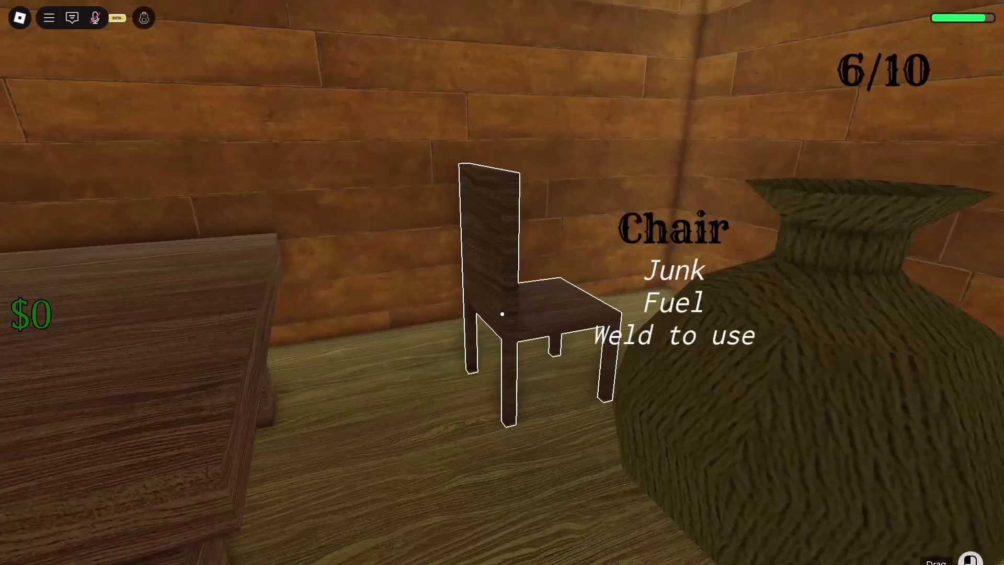
click(502, 314)
- Walk out to the train and jump onto its flatcar
key(w)
key(w)
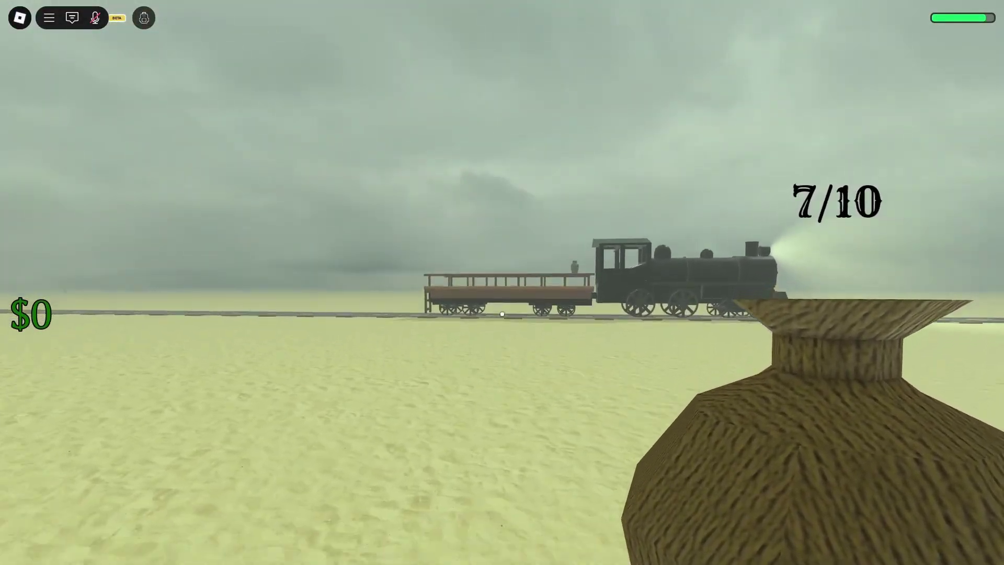
key(super)
click(502, 314)
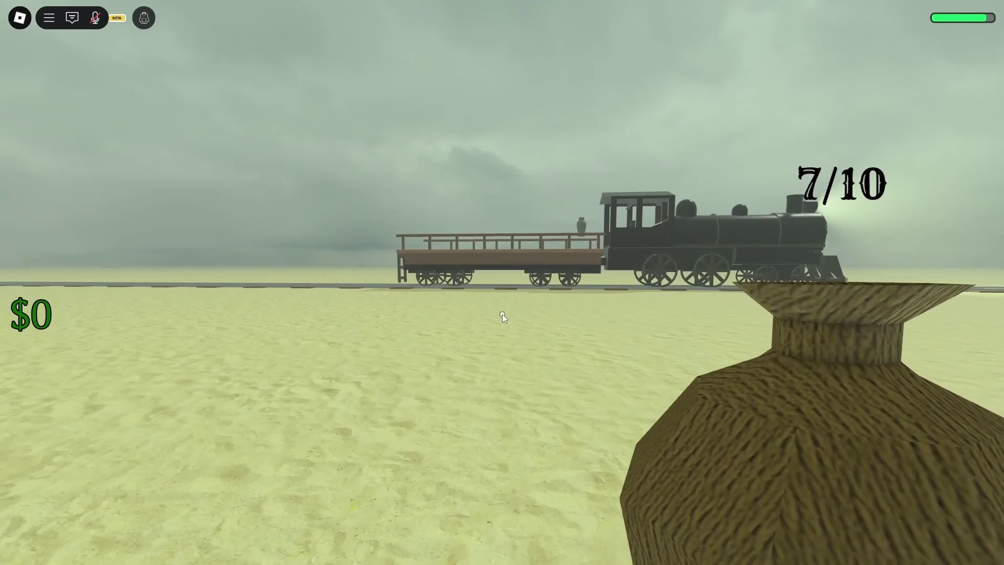
key(w)
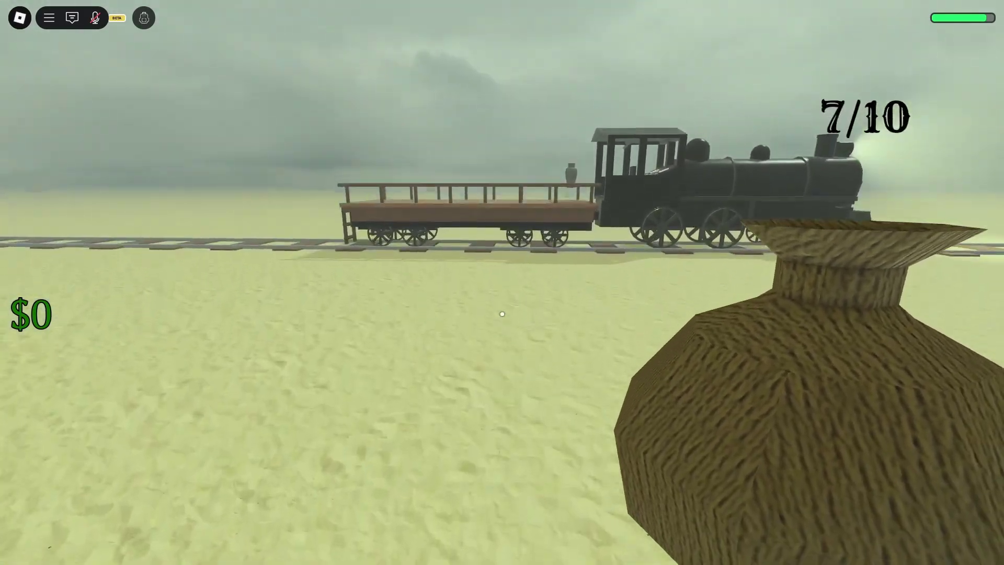
key(w)
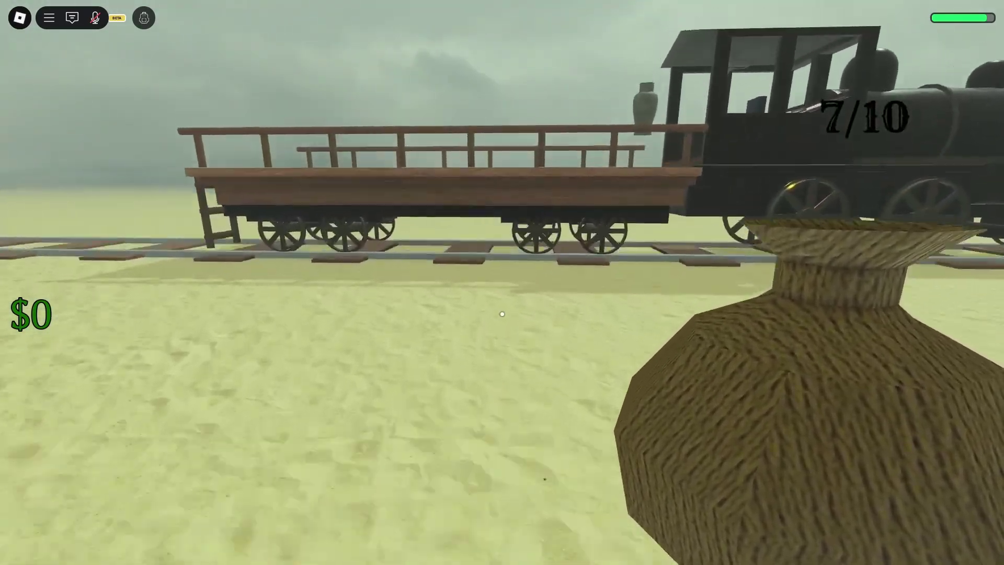
key(w)
key(space)
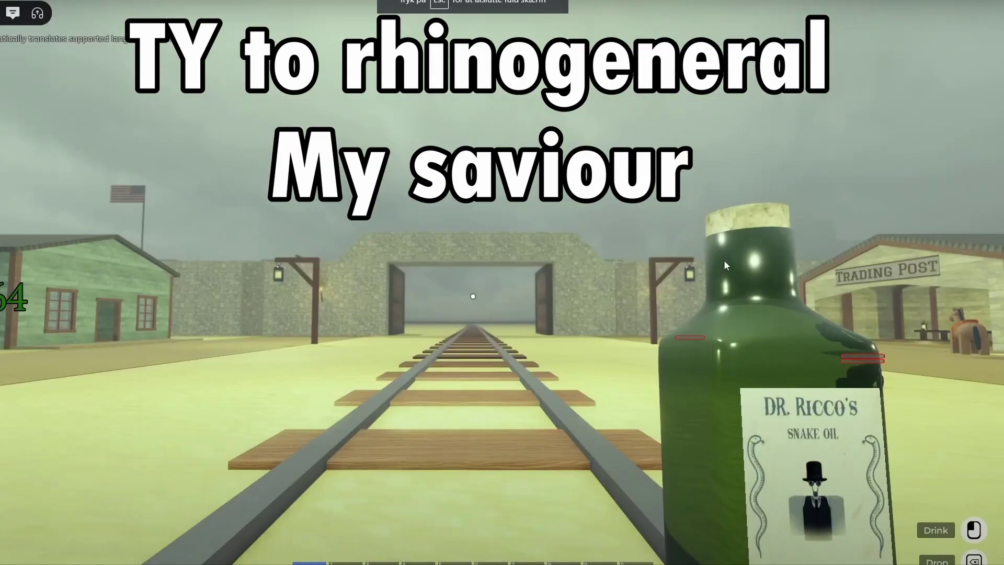
- Walk along the track through the gate to the train and jump onto the flatcar
key(w)
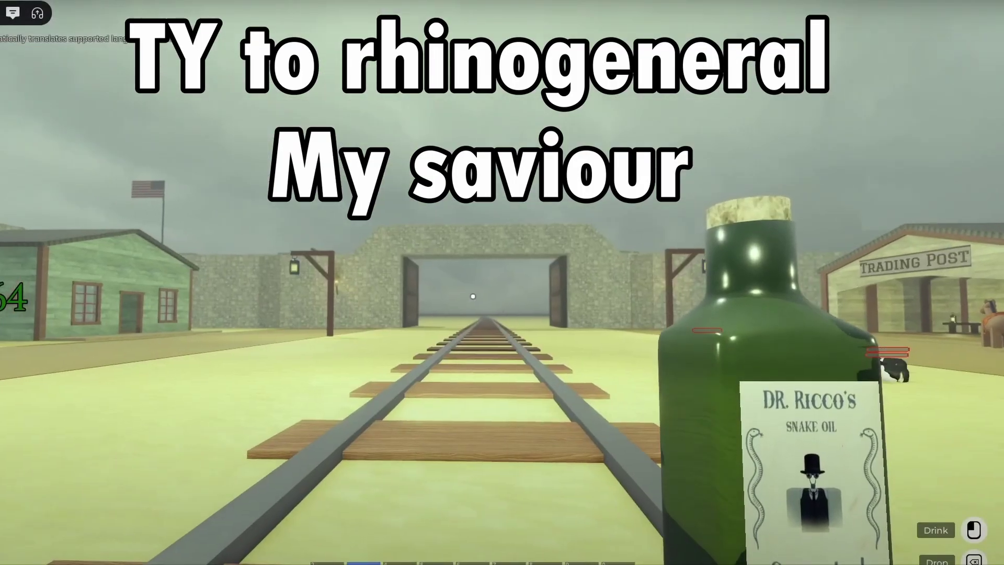
key(4)
key(w)
key(4)
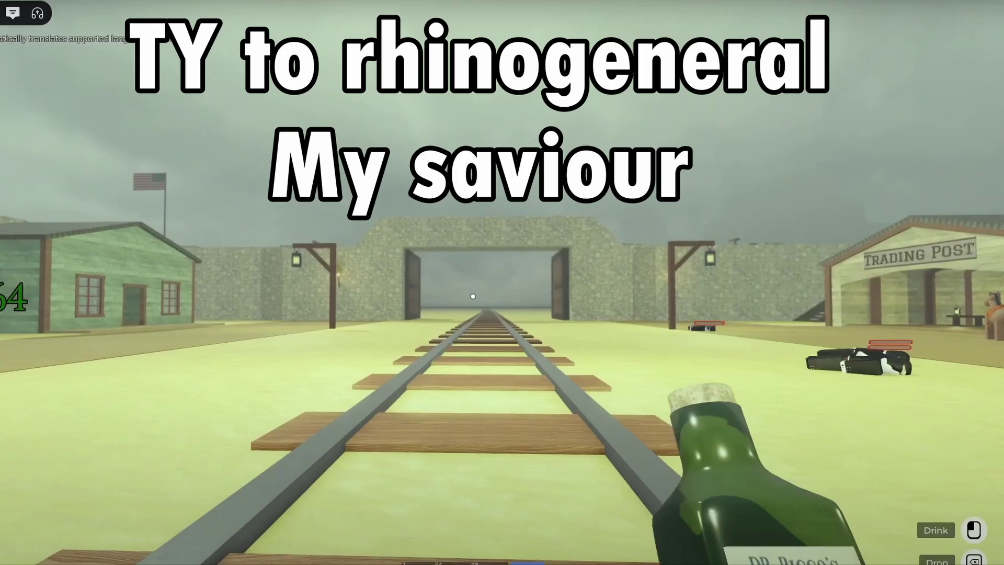
key(w)
key(4)
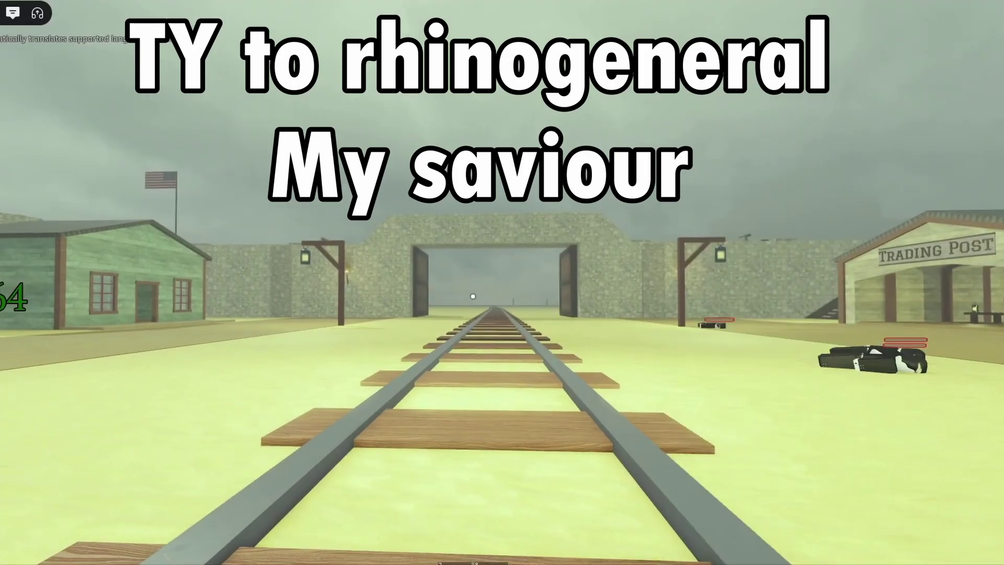
key(w)
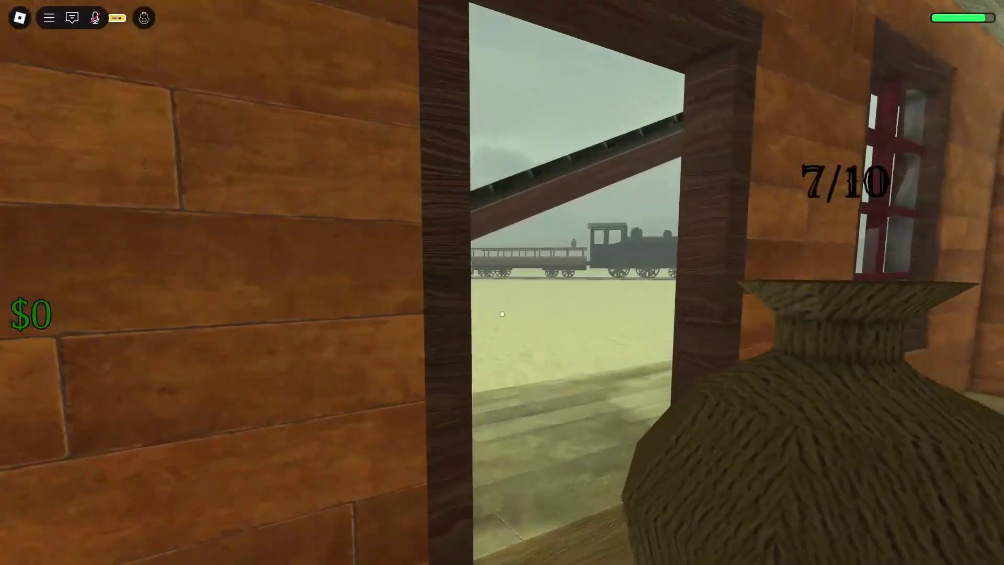
key(w)
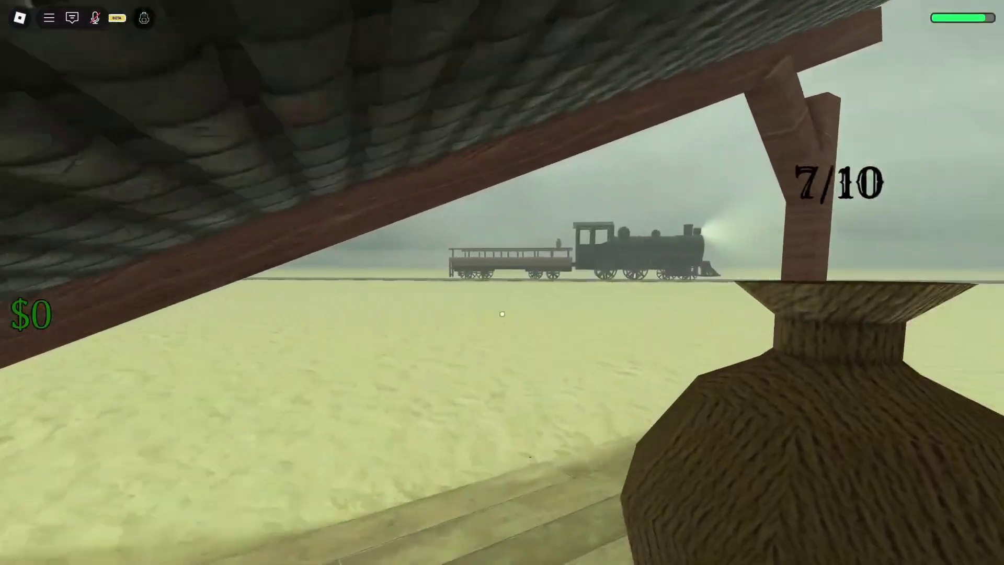
key(w)
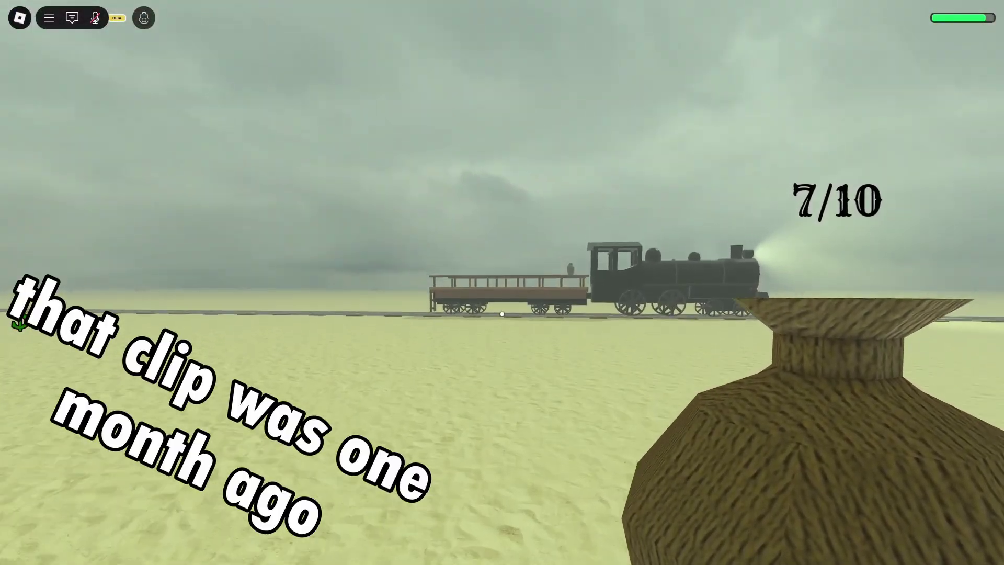
key(w)
key(super)
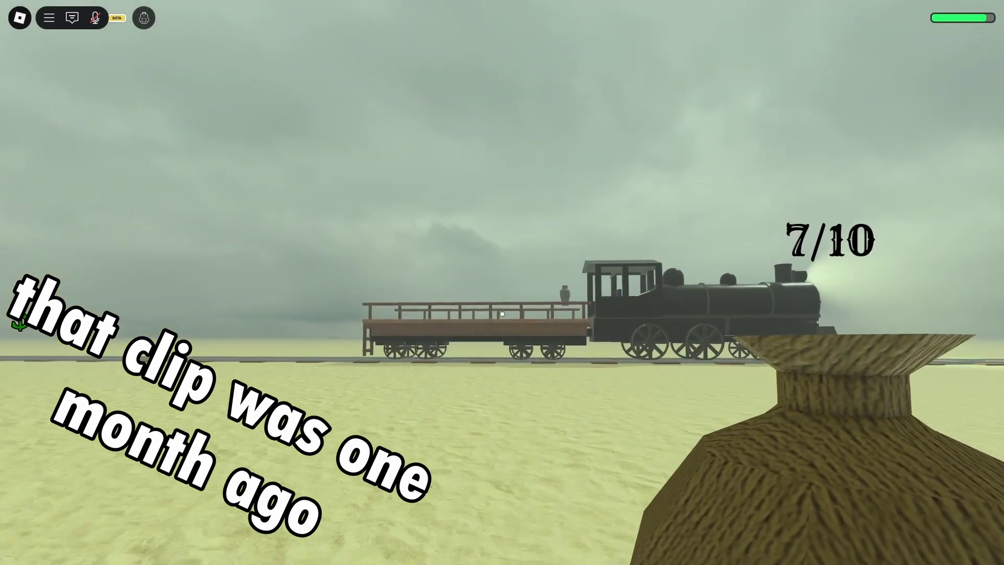
key(w)
key(w)
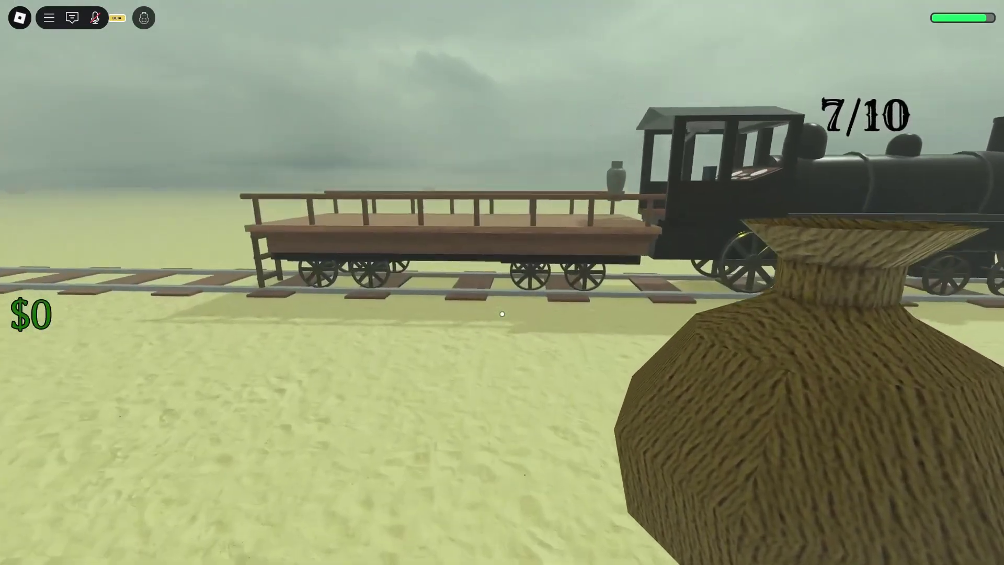
key(w)
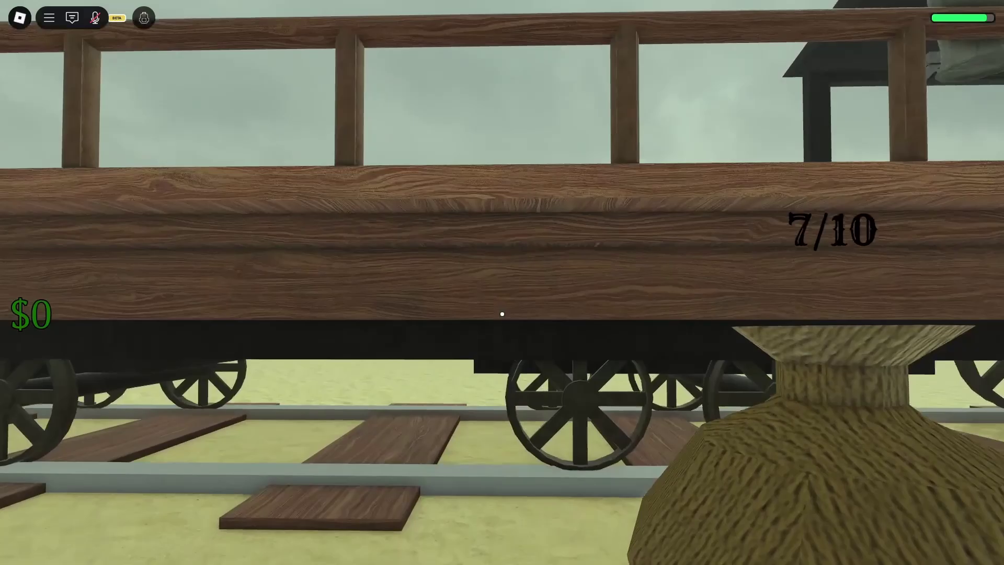
key(space)
- Weld a chair to the deck with Z and drop the zombie corpse into the furnace
click(502, 314)
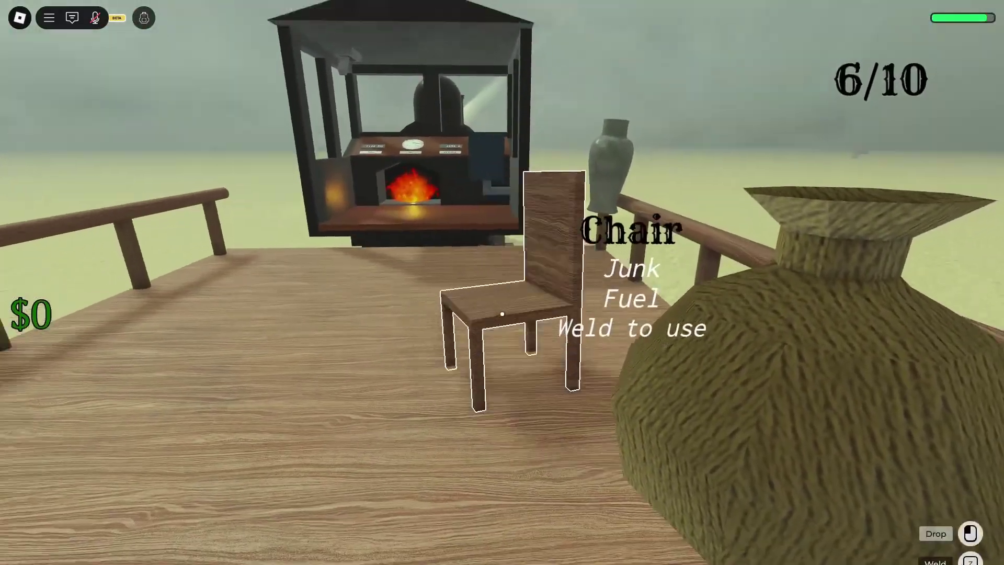
key(z)
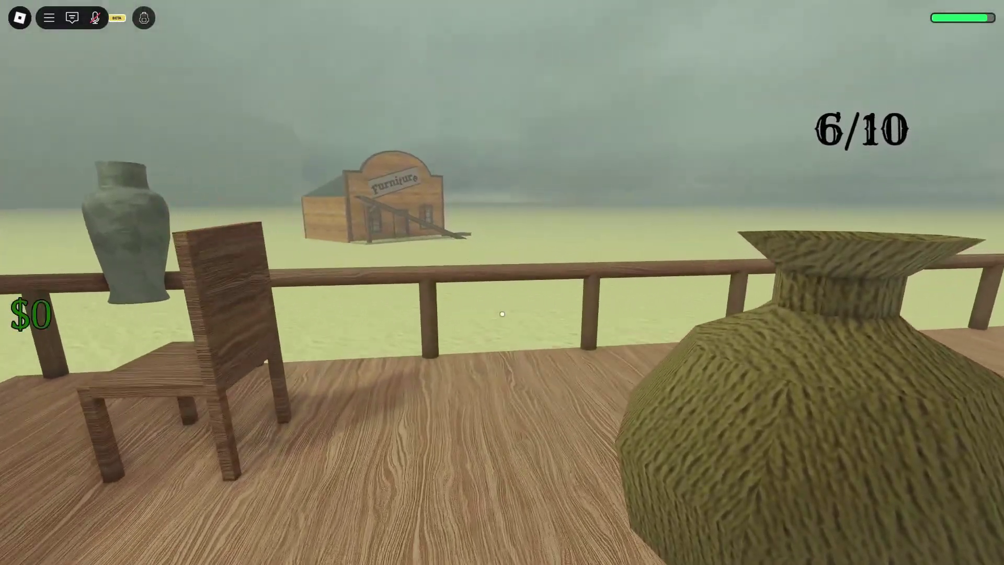
click(502, 314)
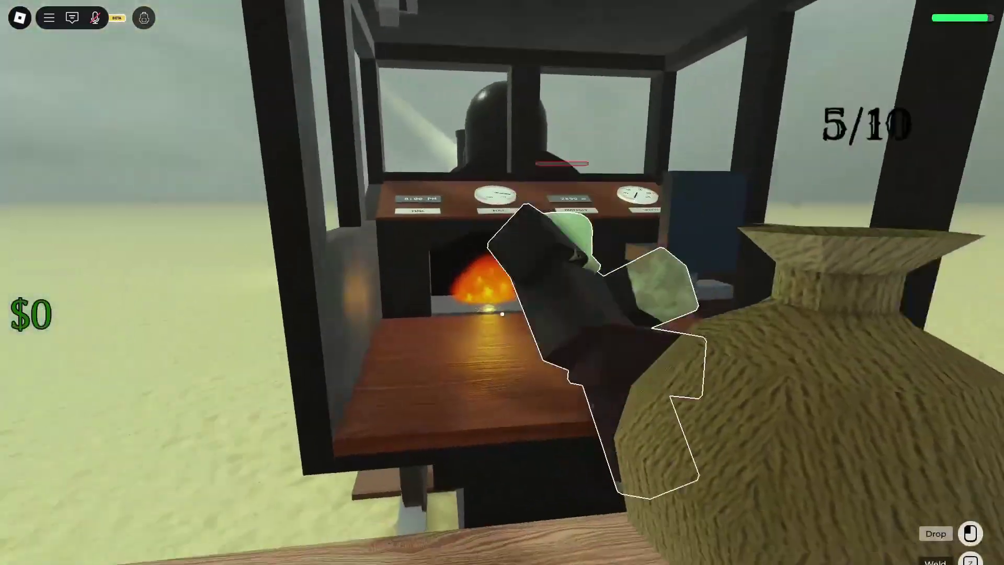
click(502, 314)
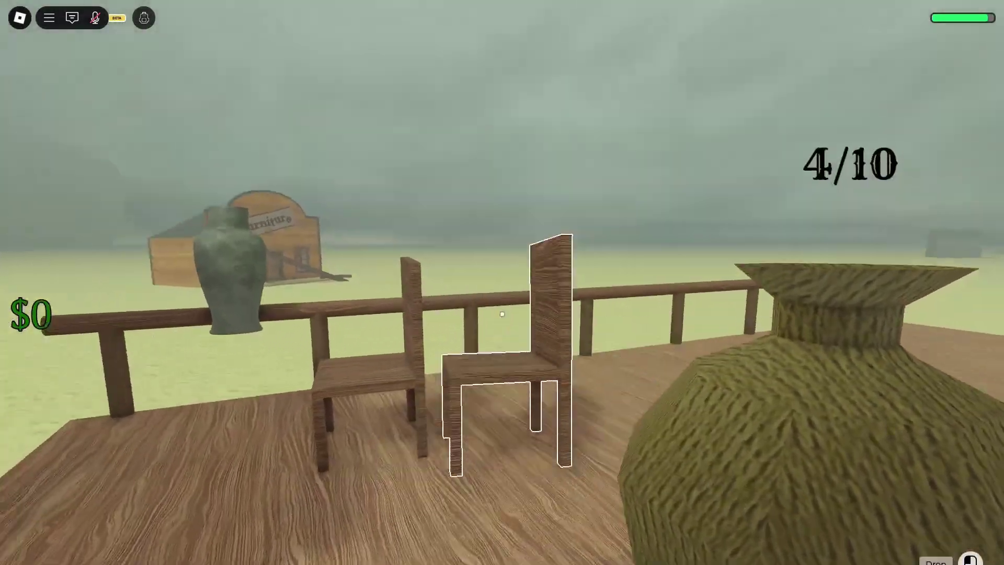
click(502, 314)
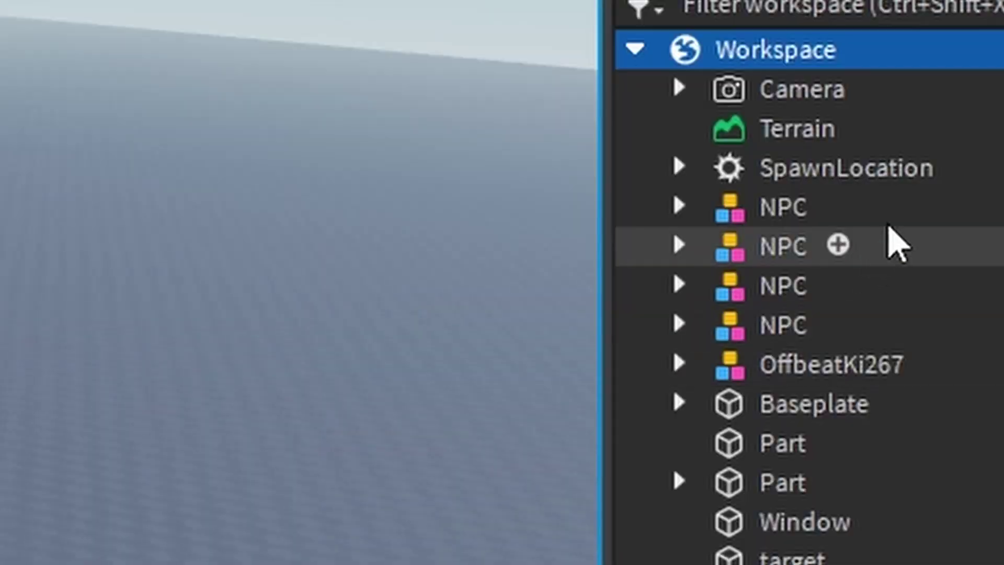
drag(938, 212, 939, 317)
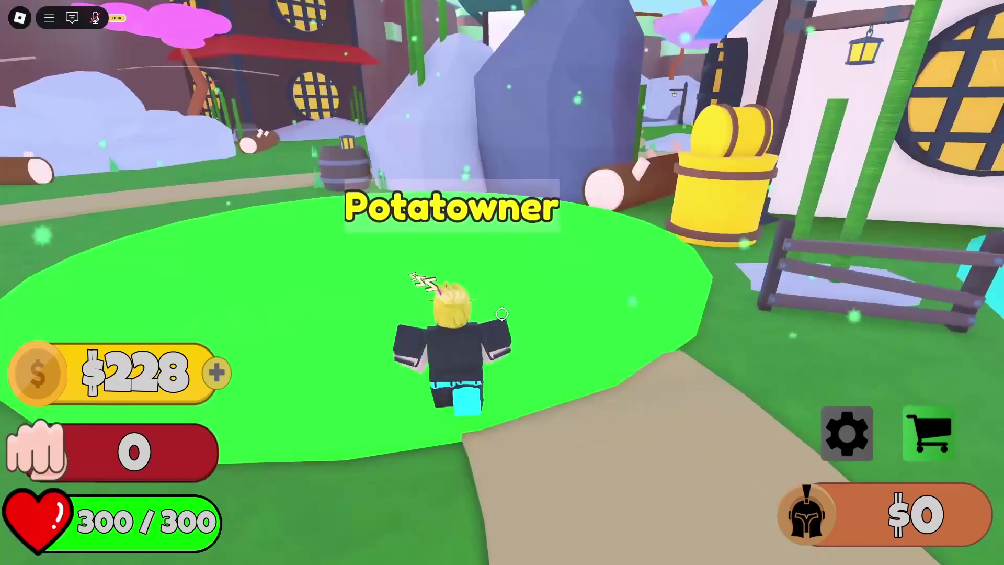
- Run across the green pad, check the stats list, and punch to raise strength
click(501, 314)
key(w)
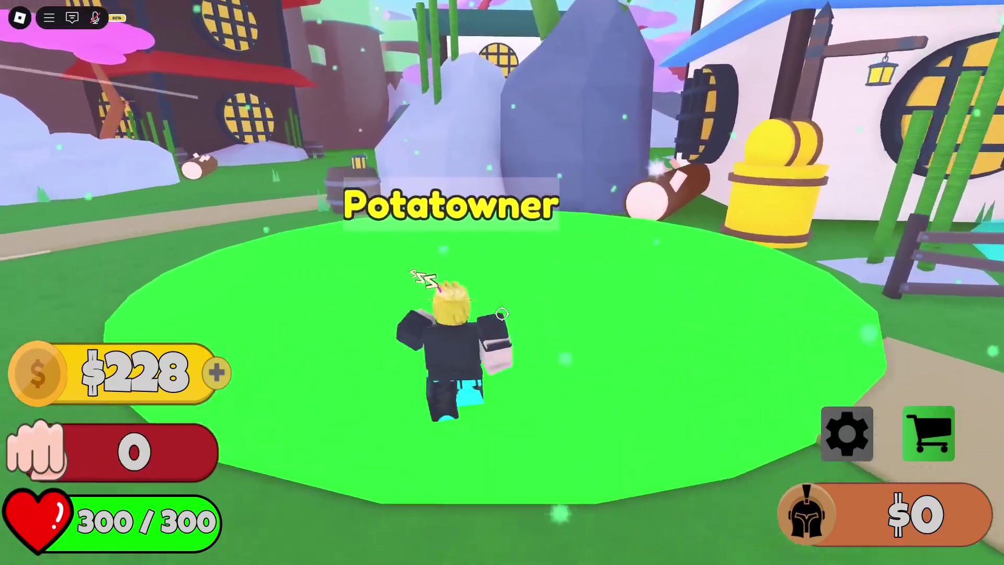
key(Tab)
click(502, 314)
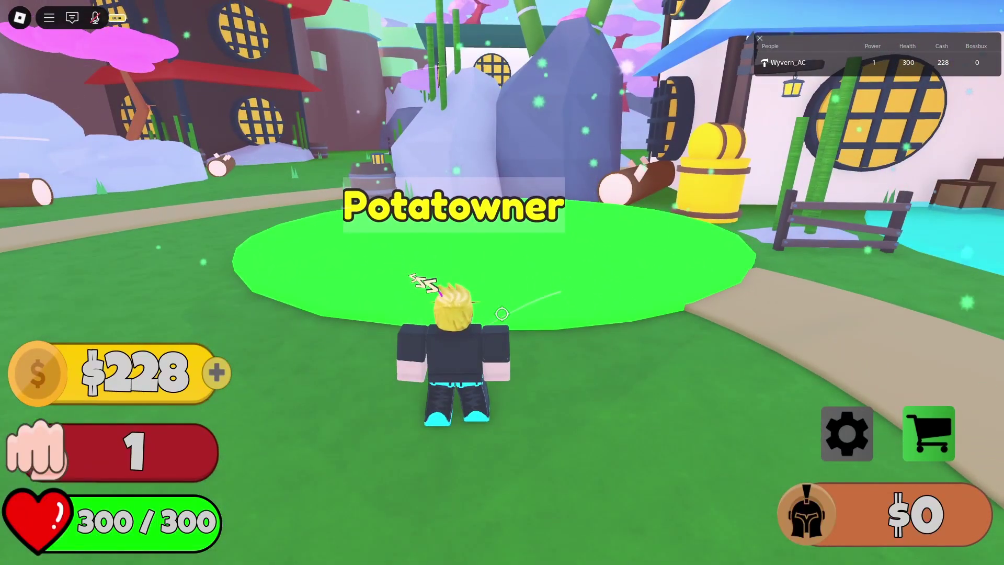
click(502, 314)
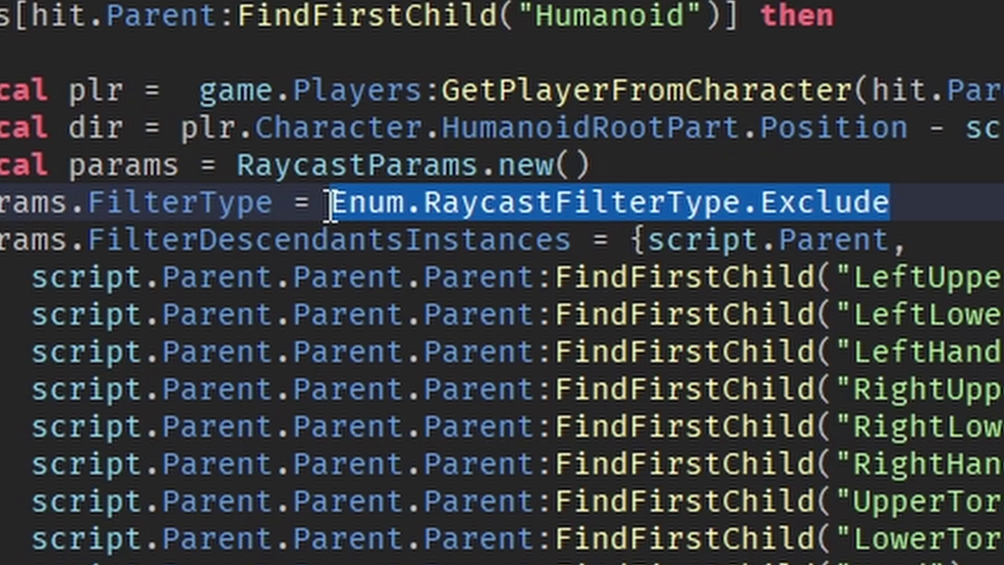
- Change the raycast filter type to Enum.RaycastFilterType.Exclude using autocomplete
key(BackSpace)
text(en)
key(Tab)
text(.re)
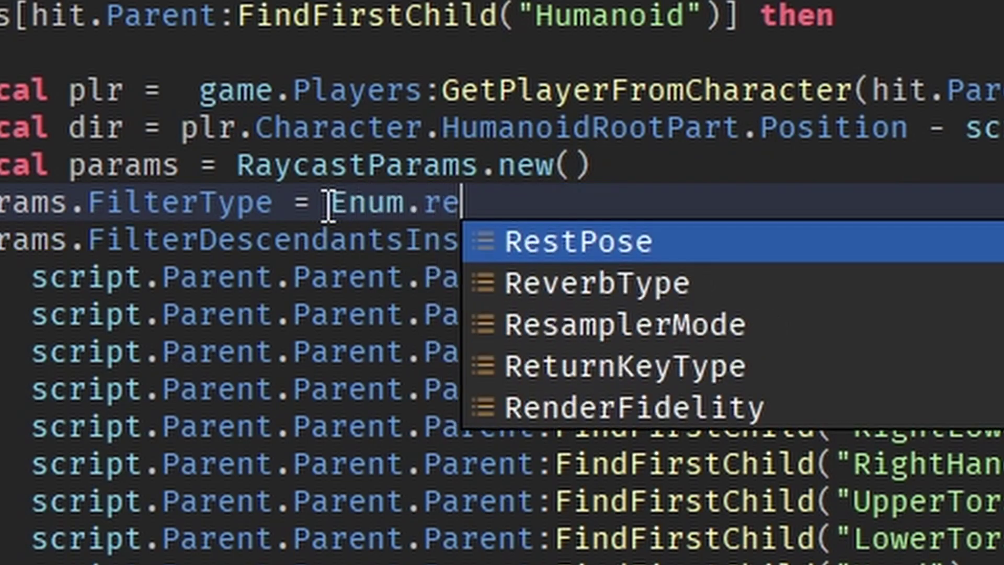
text(aa)
key(BackSpace)
key(BackSpace)
key(BackSpace)
key(BackSpace)
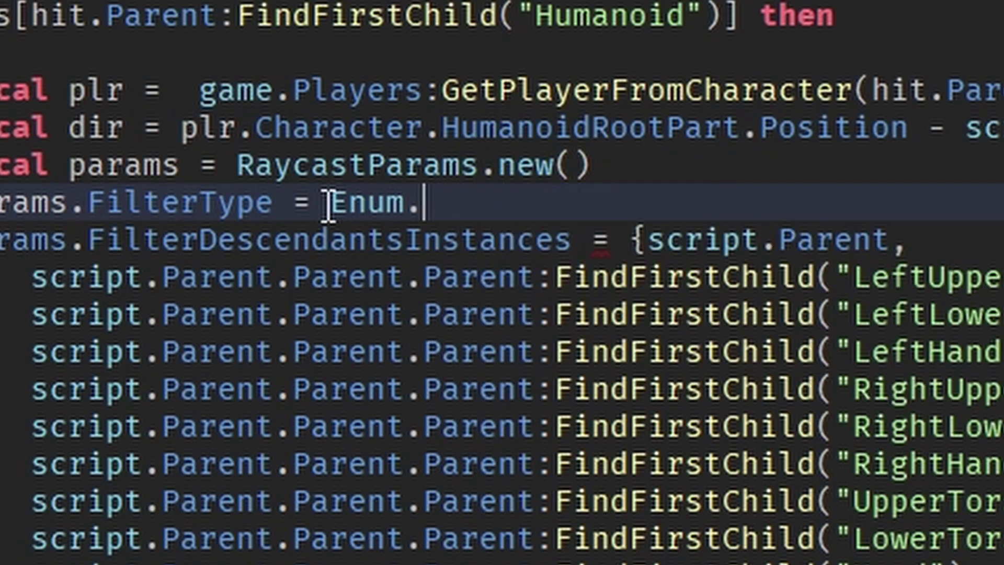
text(ray)
key(Tab)
text(.)
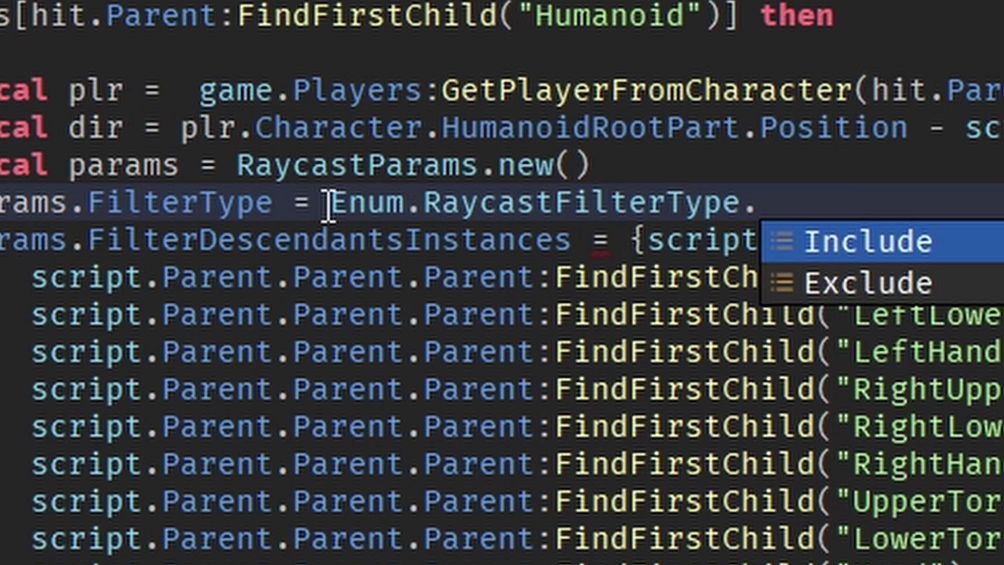
key(Down)
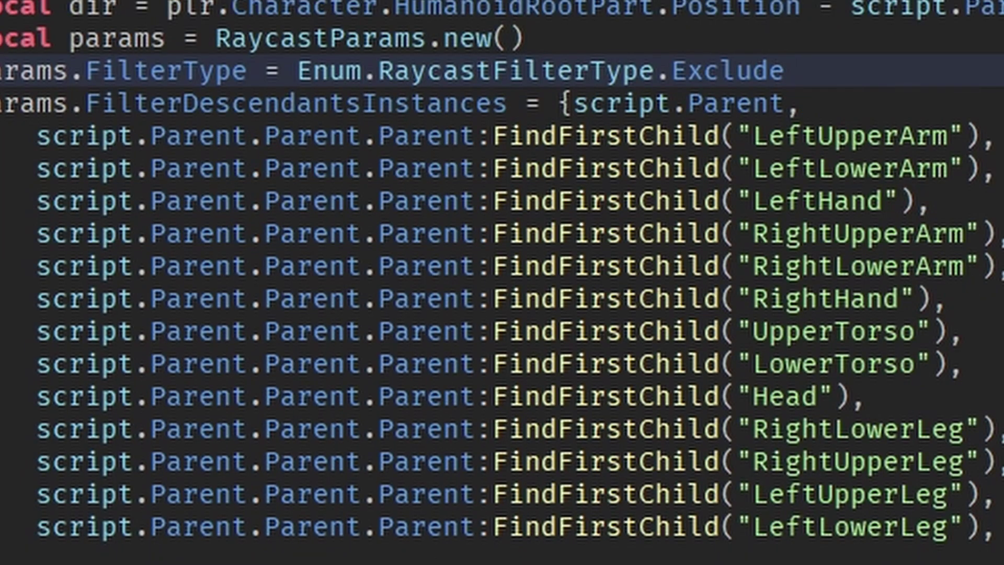
- Select the FindFirstChild lines listing the excluded body parts to review them
click(644, 241)
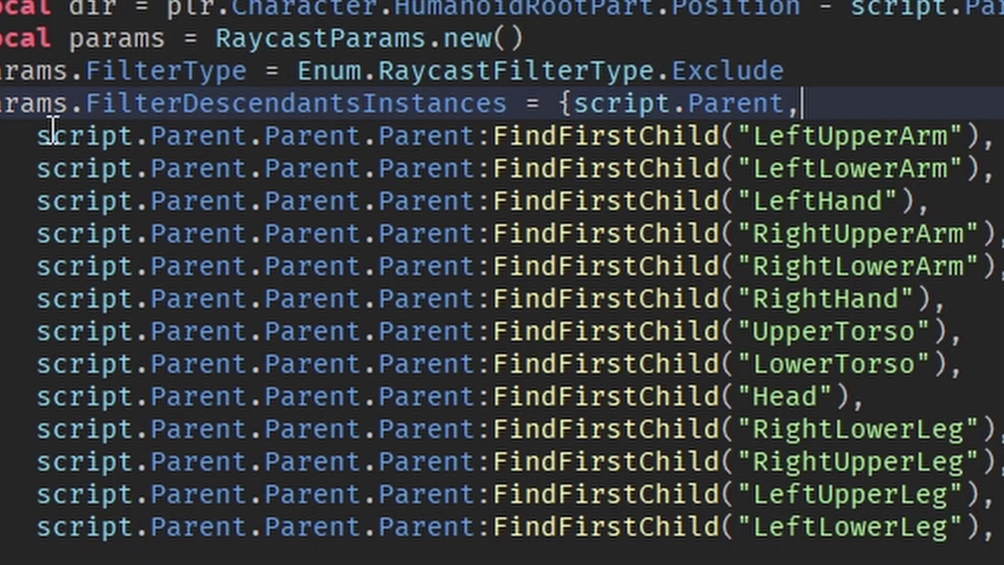
drag(52, 128, 981, 523)
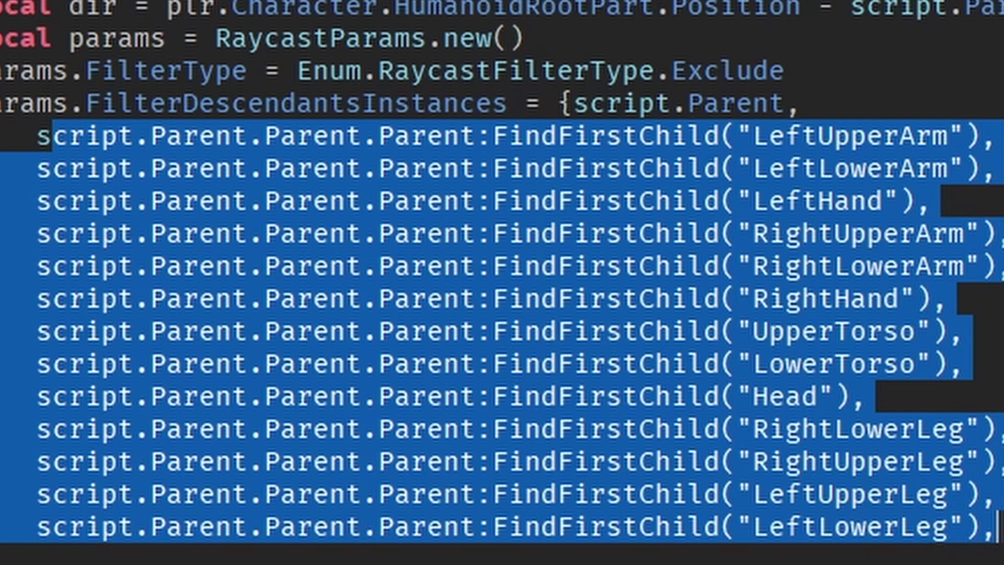
key(Right)
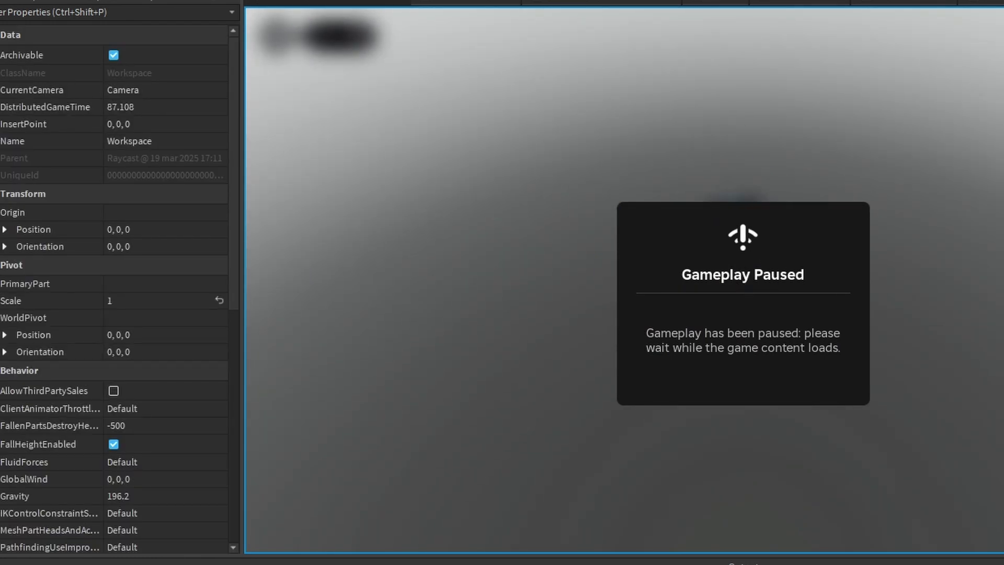
- Select the player's character model and confirm its Position value in Properties
click(686, 286)
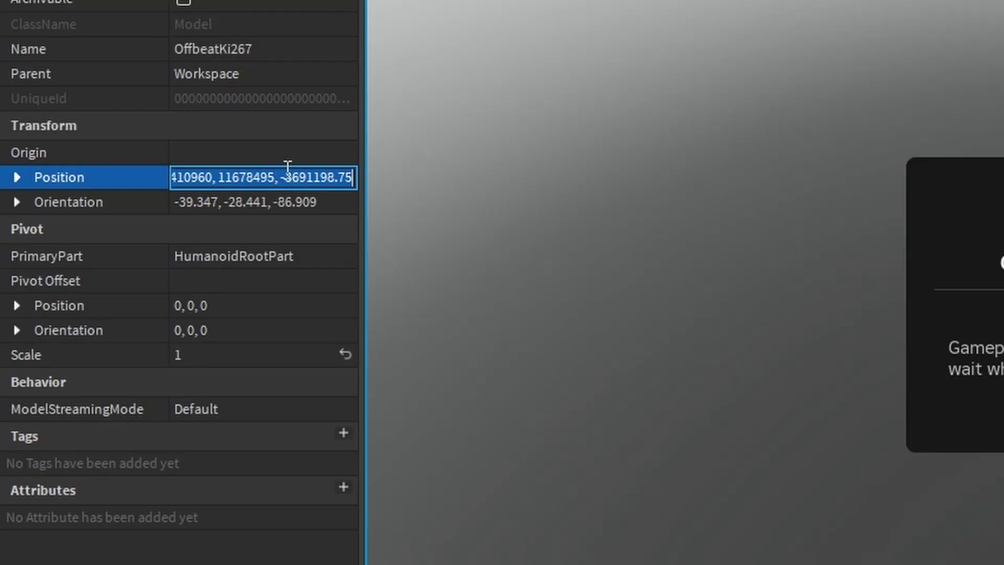
click(287, 169)
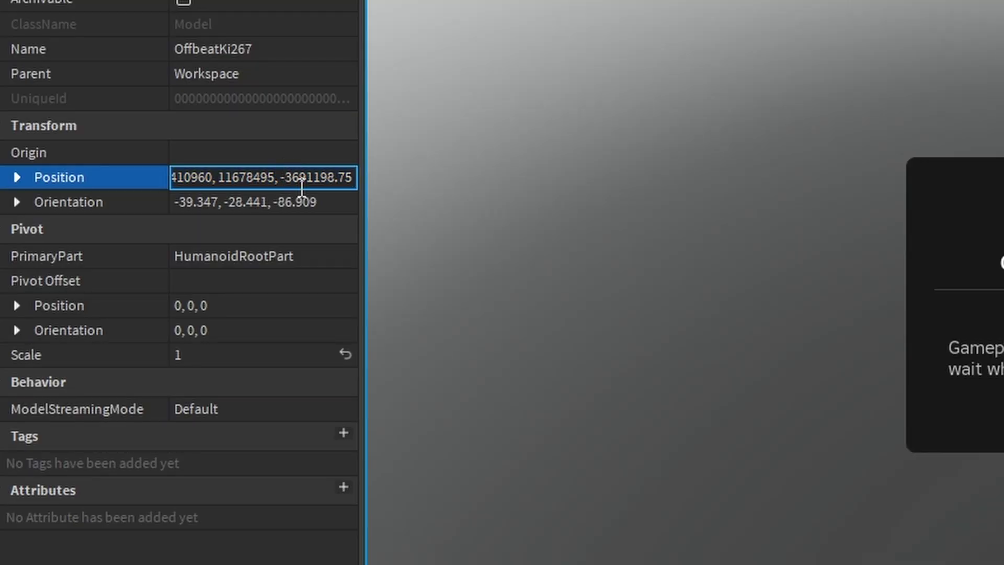
key(Return)
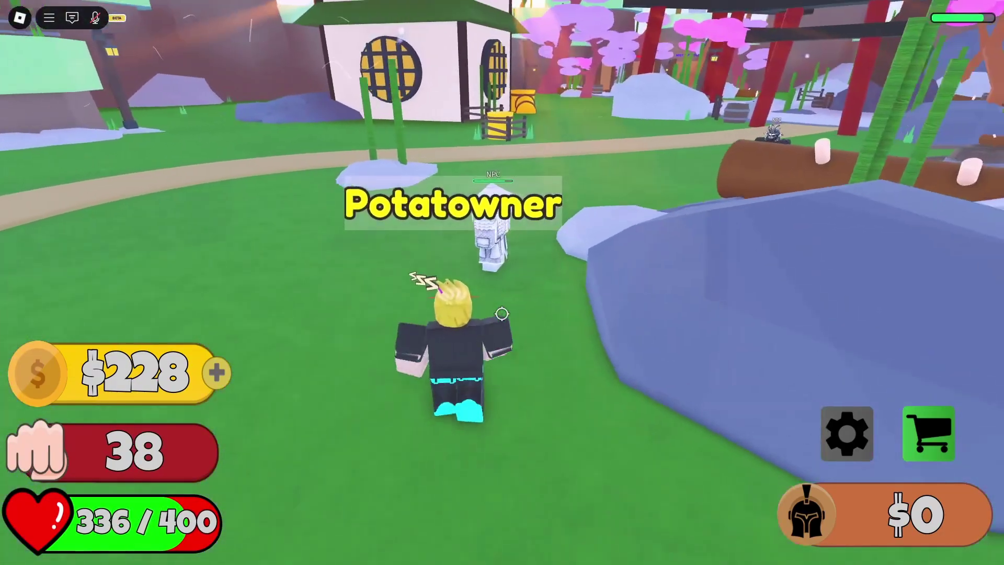
- Punch the NPC seven times to raise strength toward 48
click(502, 314)
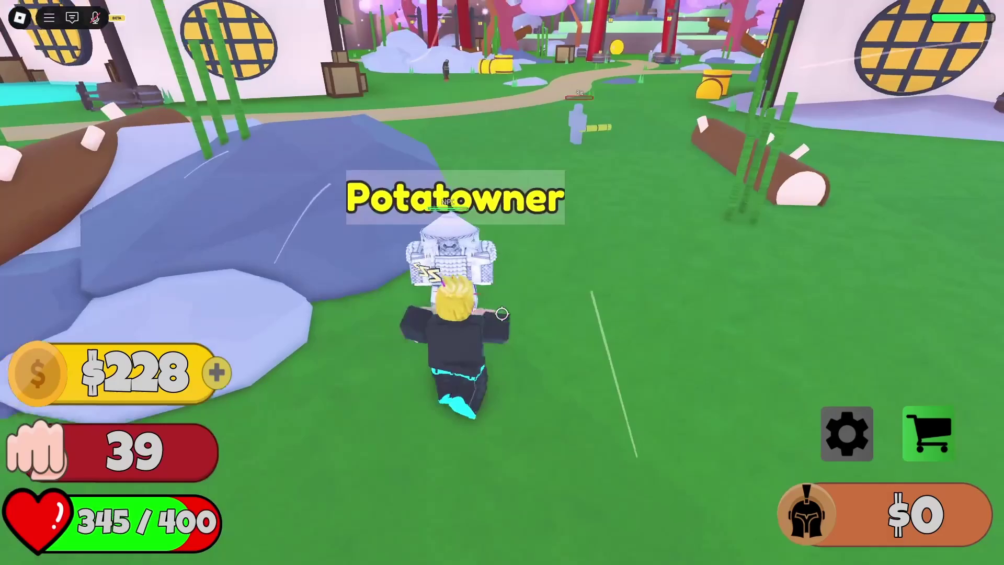
click(502, 314)
click(502, 314)
click(502, 314)
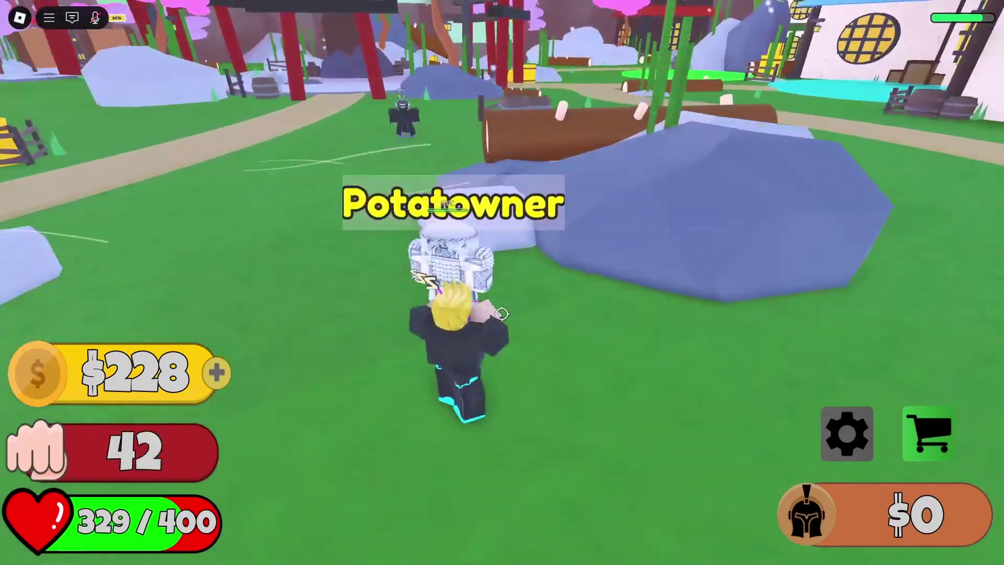
click(502, 313)
click(502, 314)
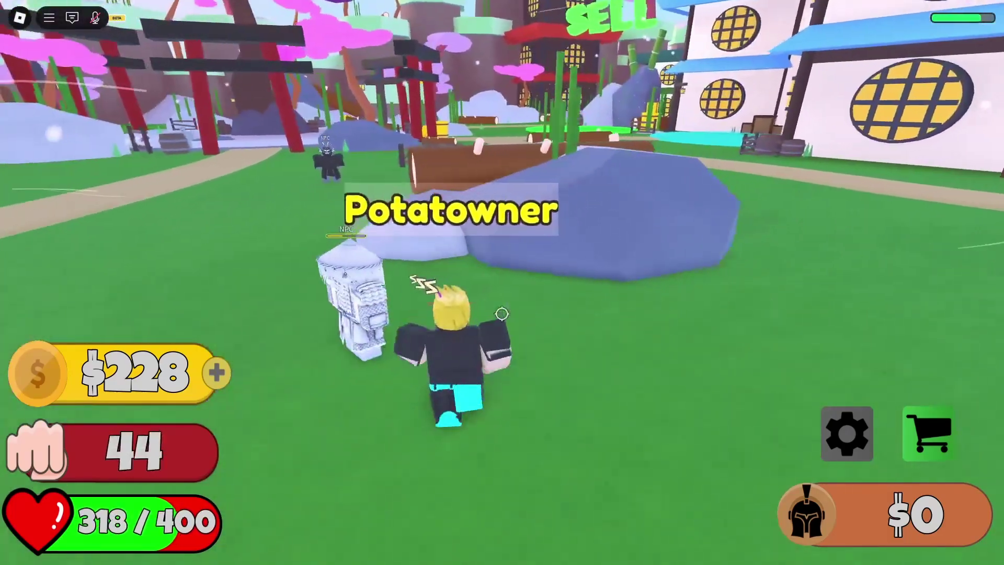
click(502, 314)
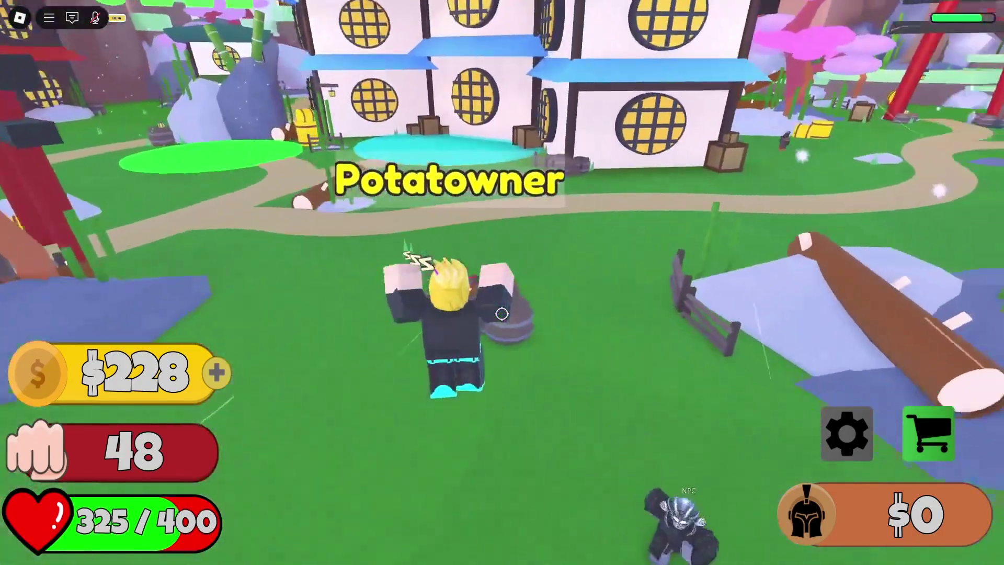
- Run across the map toward the houses while the NPC chases
key(w)
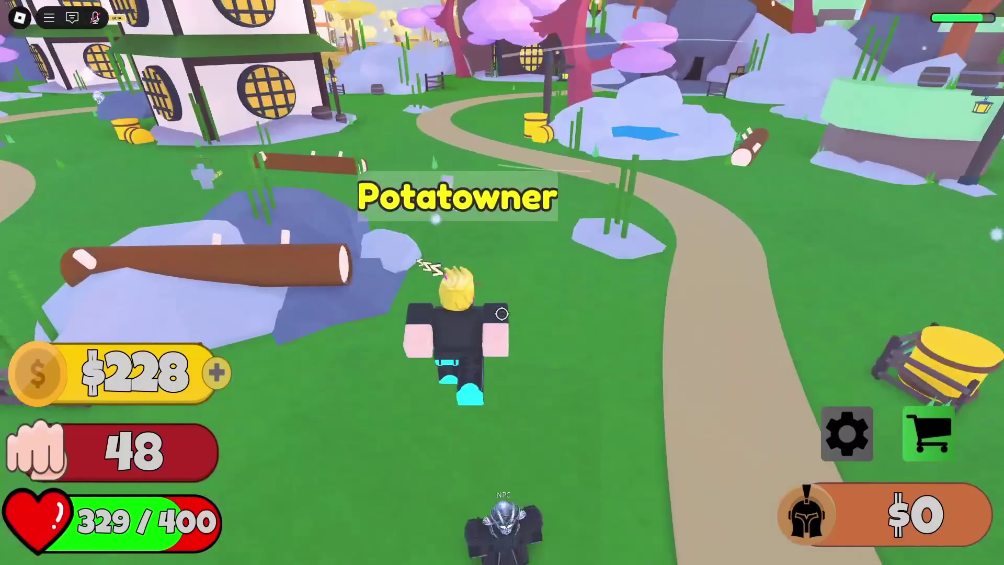
key(w)
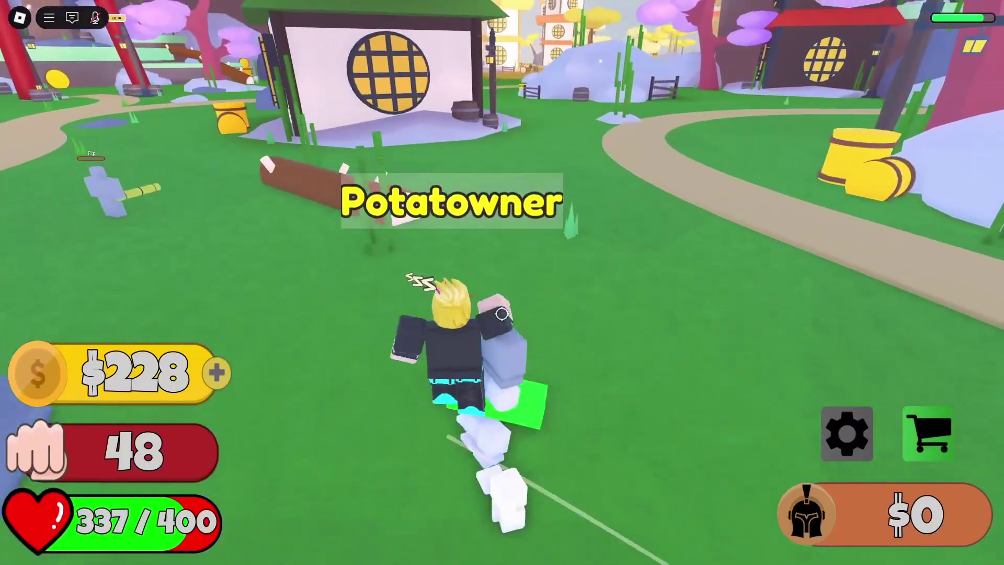
key(w)
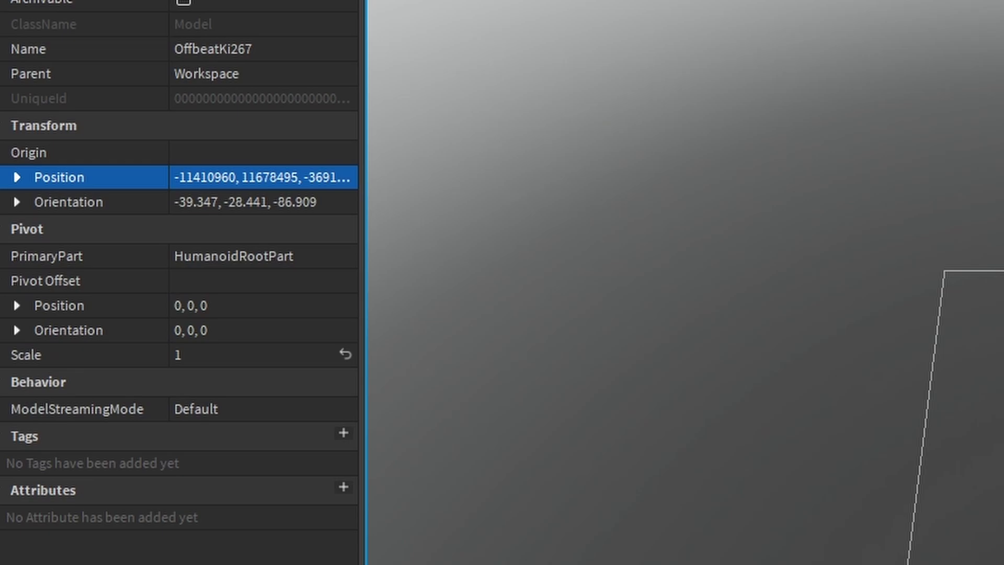
- Inspect the character's Position value in the Properties panel
click(292, 178)
click(471, 179)
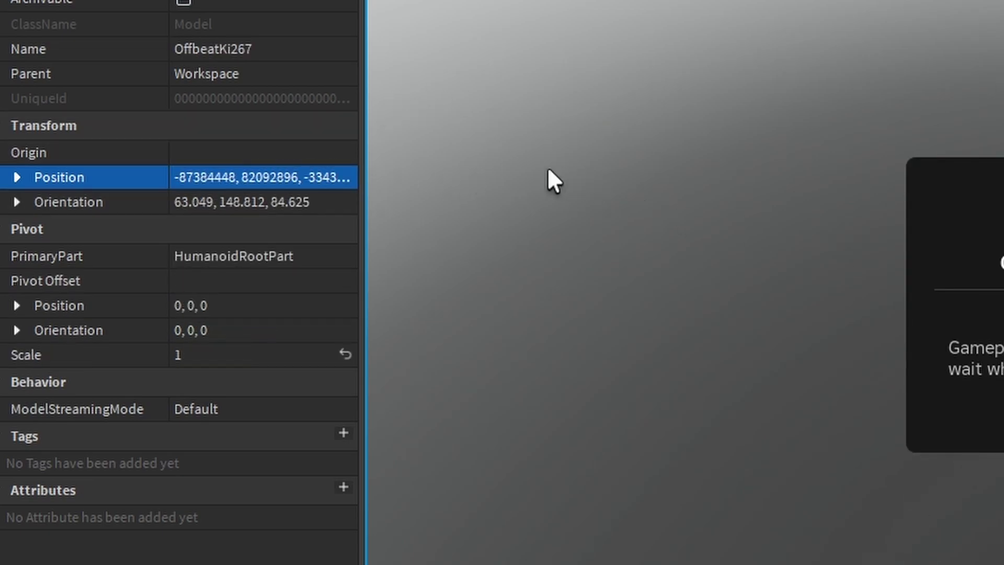
click(270, 177)
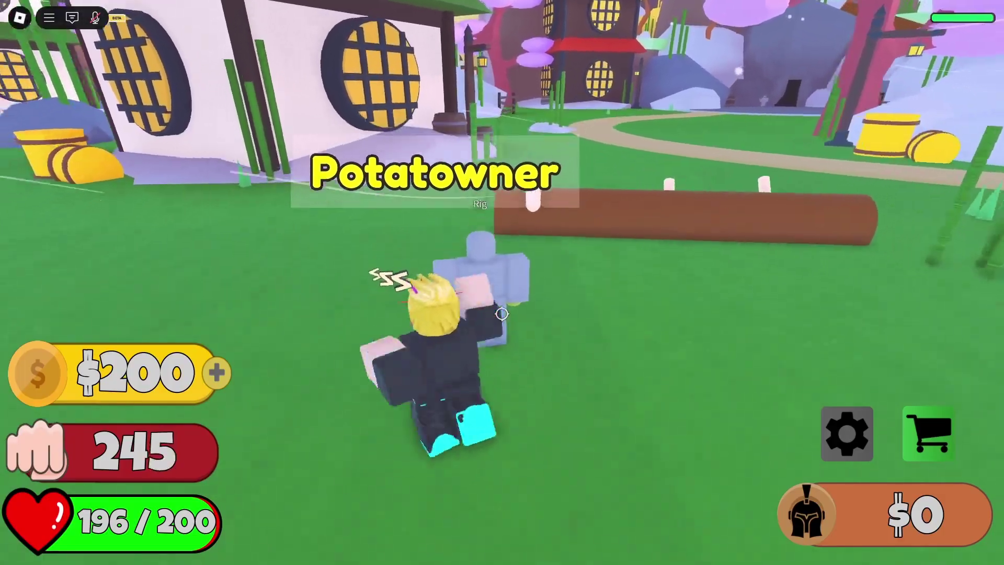
- Punch the Rig dummy twice, then run over and punch the white NPC
click(502, 314)
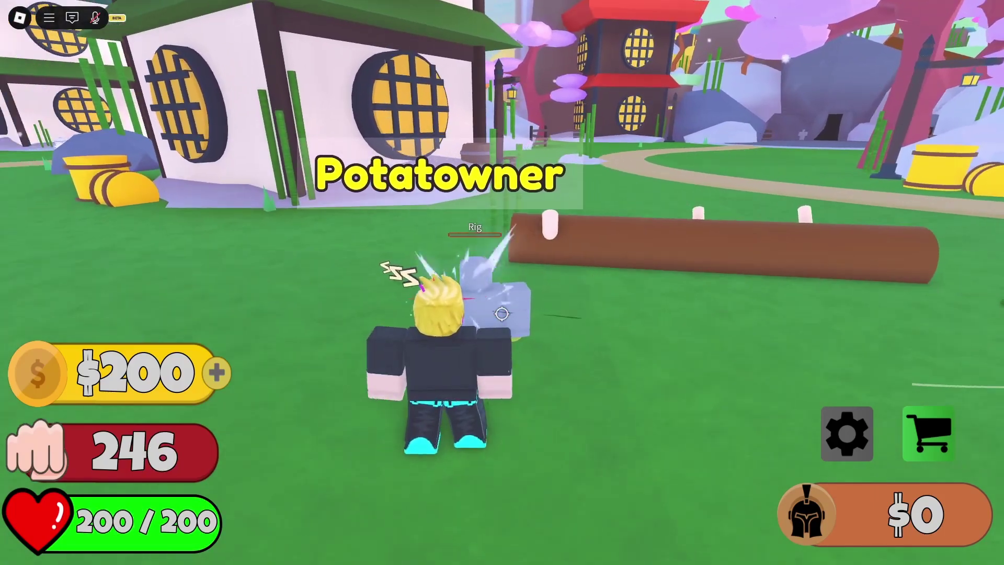
click(502, 314)
key(w)
click(502, 314)
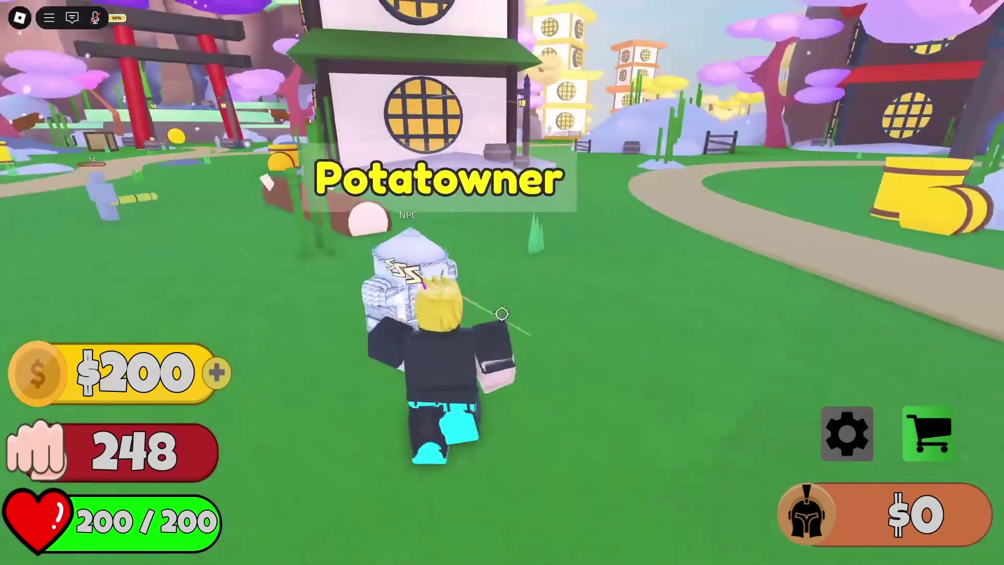
- Run along the path, click four times to raise speed to 115, and run up the ramp
key(w)
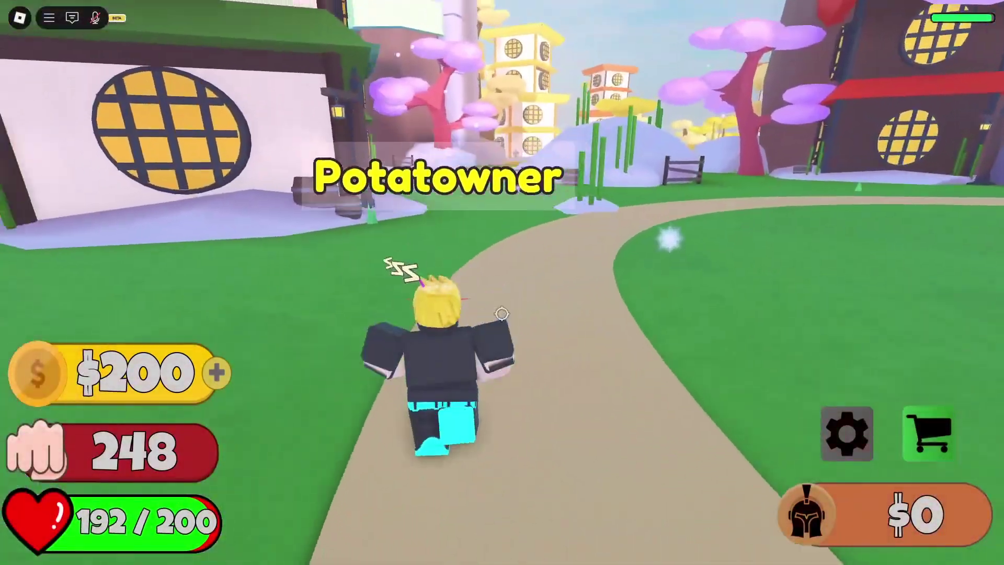
key(w)
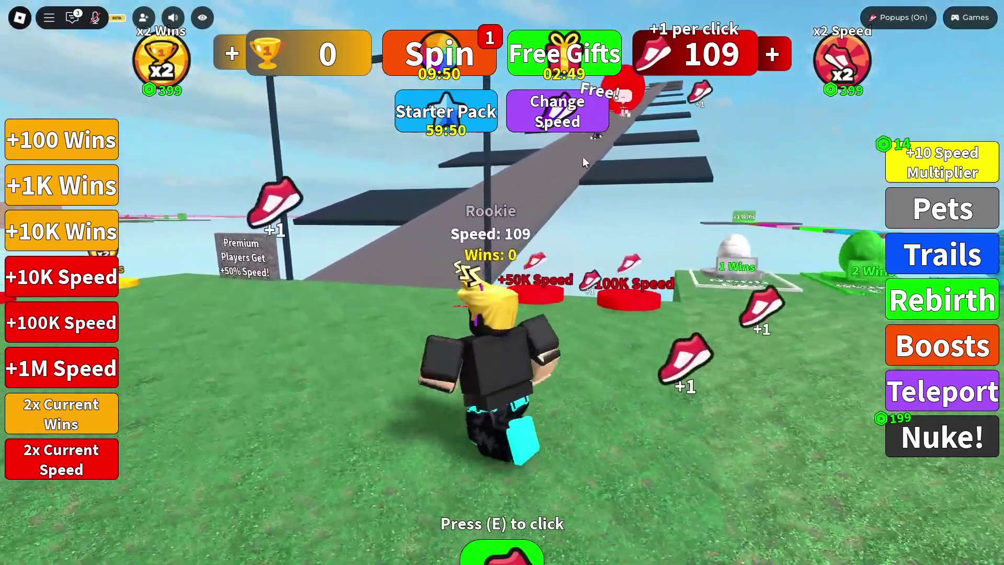
click(566, 273)
click(566, 283)
click(566, 291)
click(566, 291)
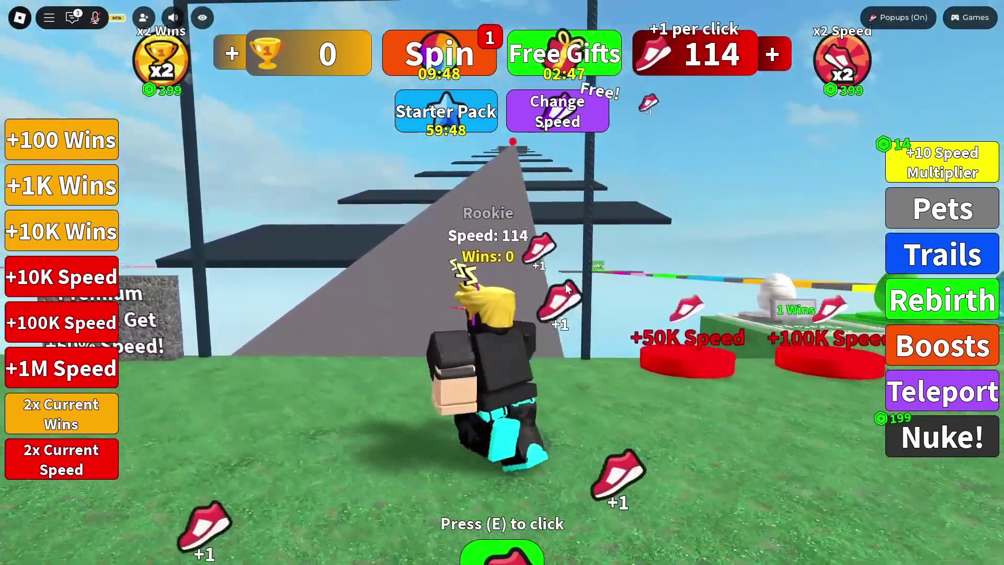
click(567, 299)
key(w)
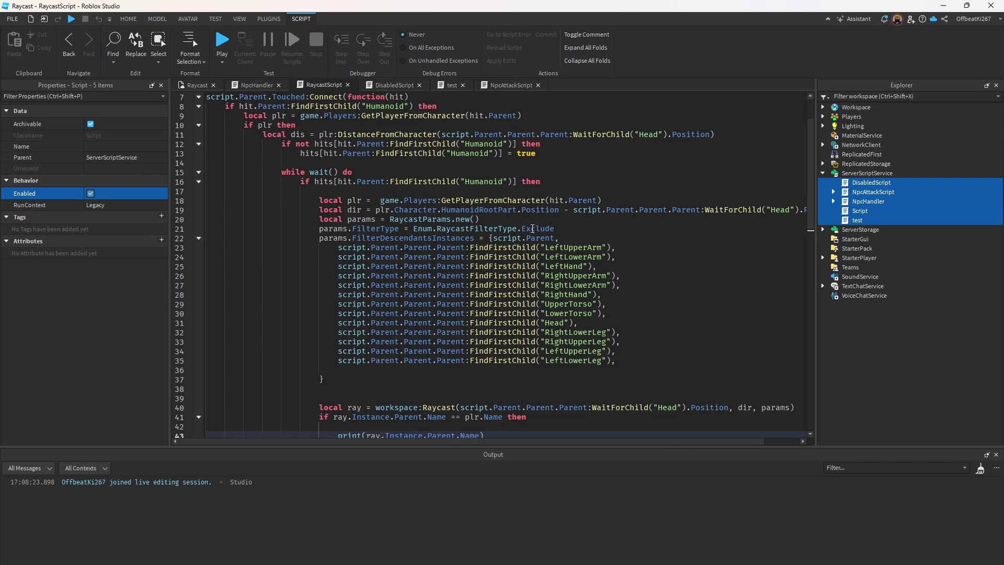
mouse_move(533, 228)
- Connect ReplicatedStorage.StartScriptEvent.Event to a function setting NpcHandler.NpcFov.RaycastScript.Enabled = false, plus a print
drag(556, 229, 419, 228)
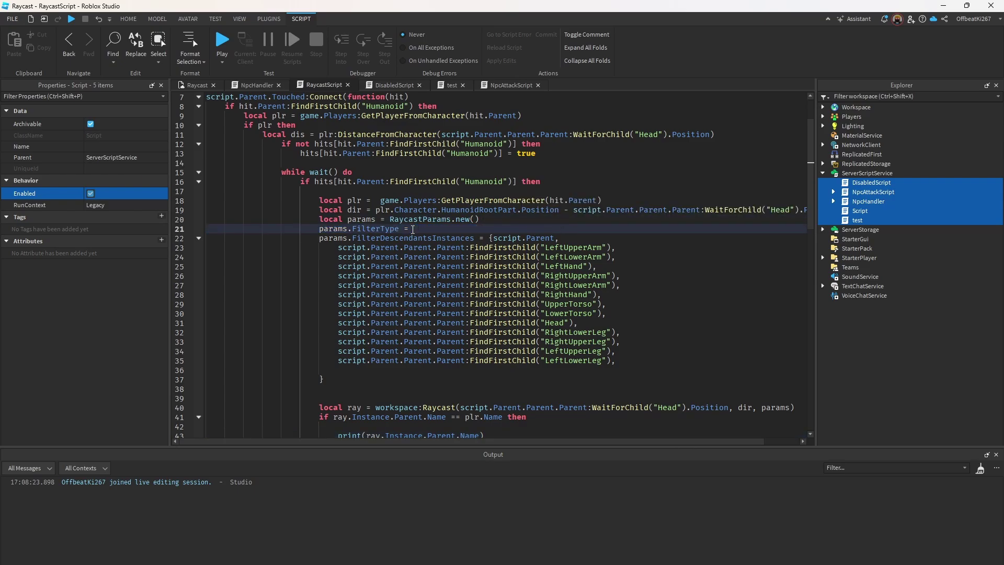
text(.r)
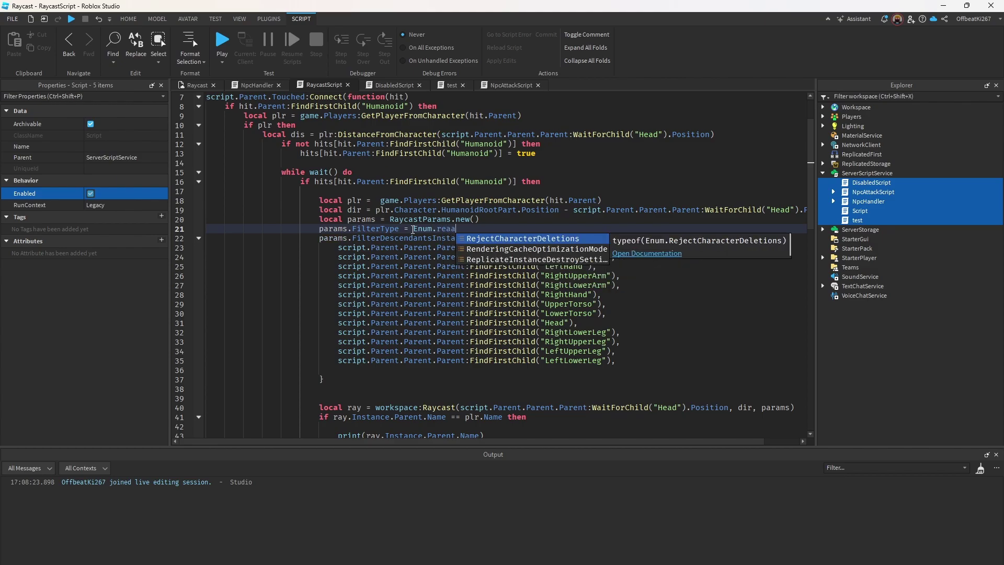
key(Escape)
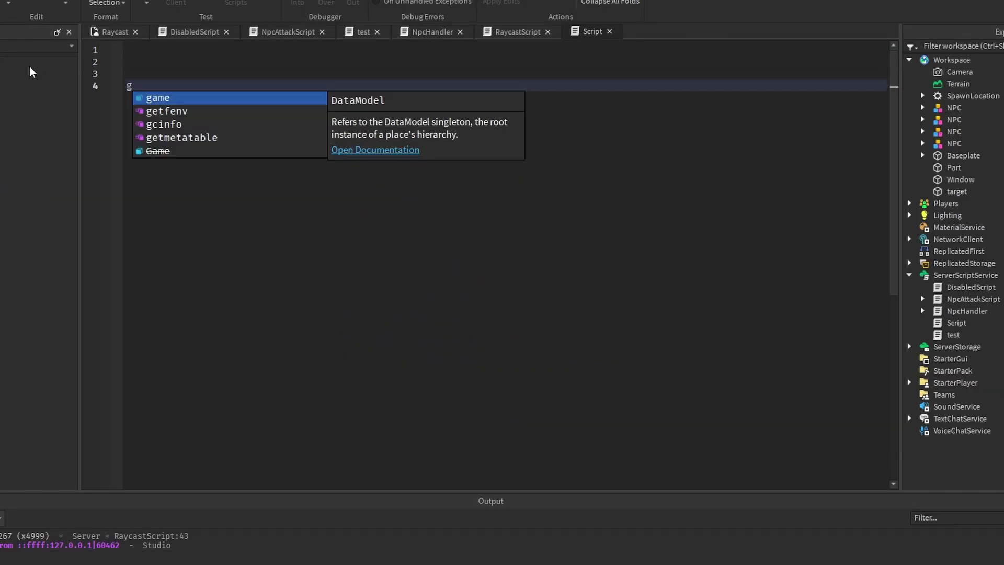
text(.ReplicatedStorage.StartScriptEvent.Event:Connect(function())
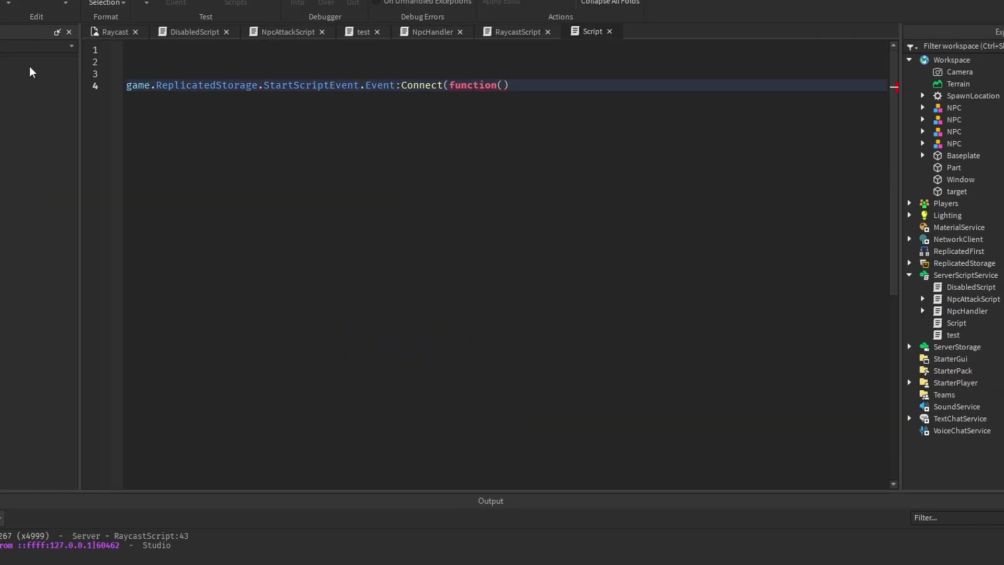
key(Return)
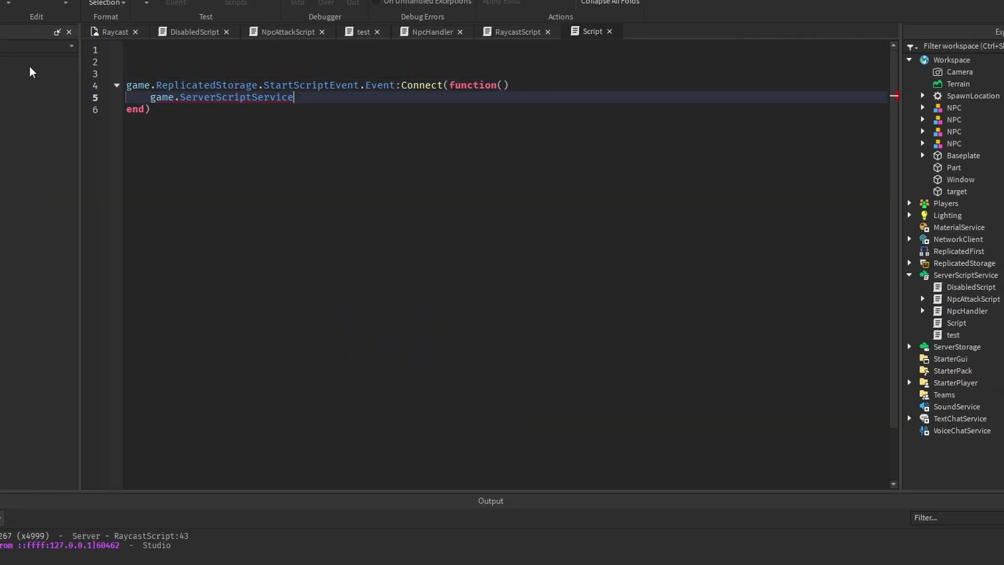
text(game.ServerScriptService.npHandler.Npcfox.RaycastScript.Enabled = false)
key(Return)
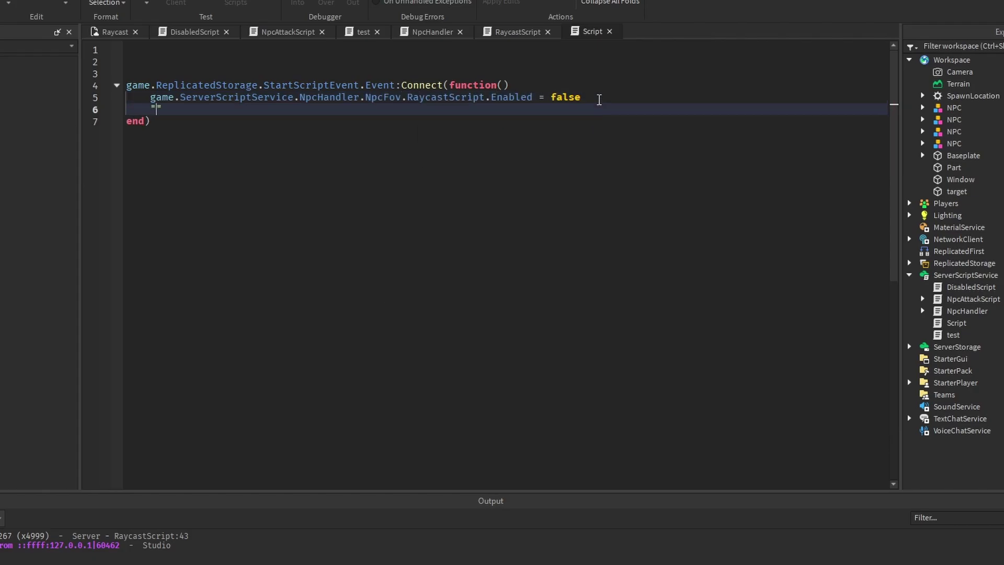
text(print("thats a stupid)
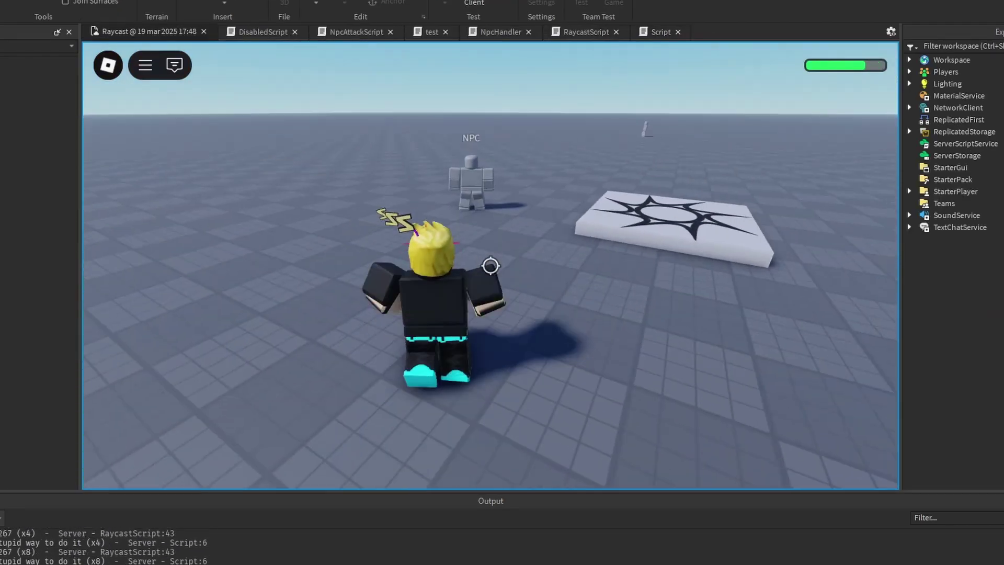
- Walk the character toward the grey NPC on the baseplate
key(w)
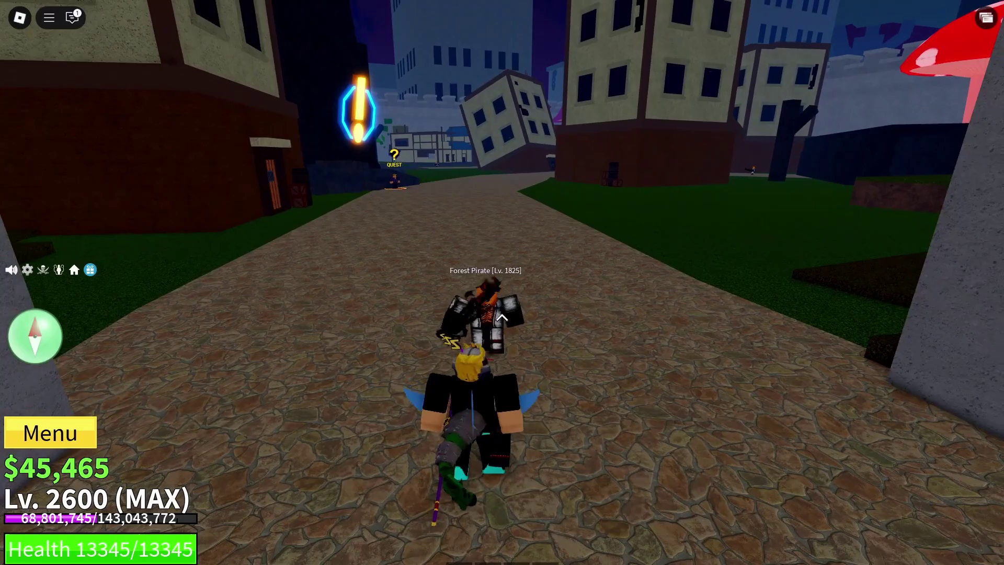
- Run along the path and across the grass up to the NPC
key(w)
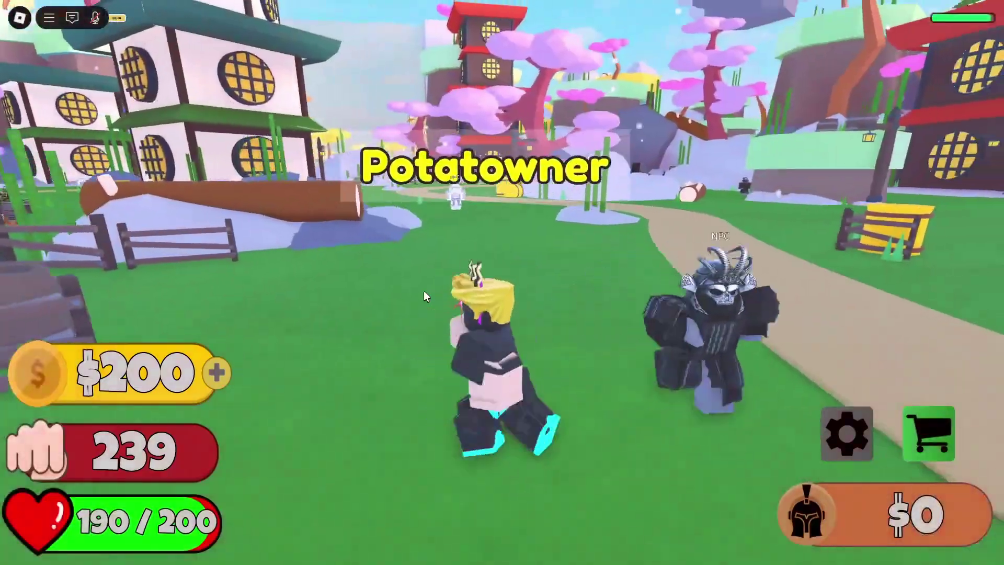
key(w)
key(w)
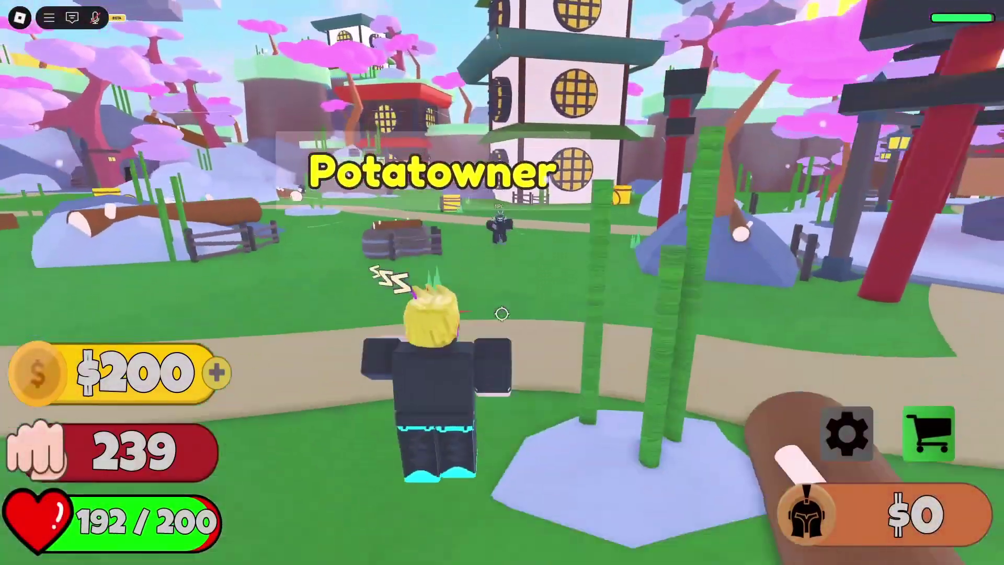
key(w)
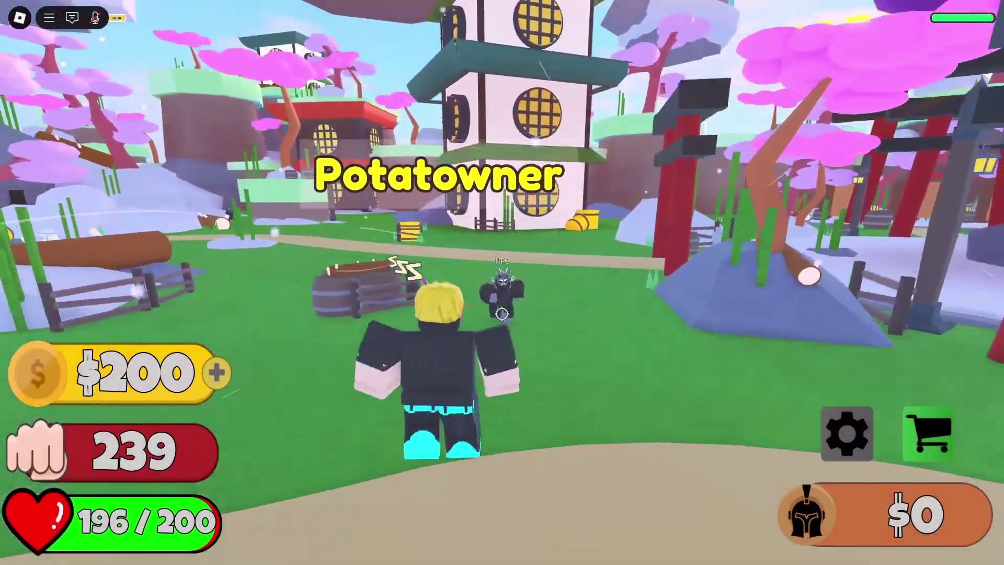
- Punch the NPC repeatedly, checking the player stats list, until strength reaches 247
key(w)
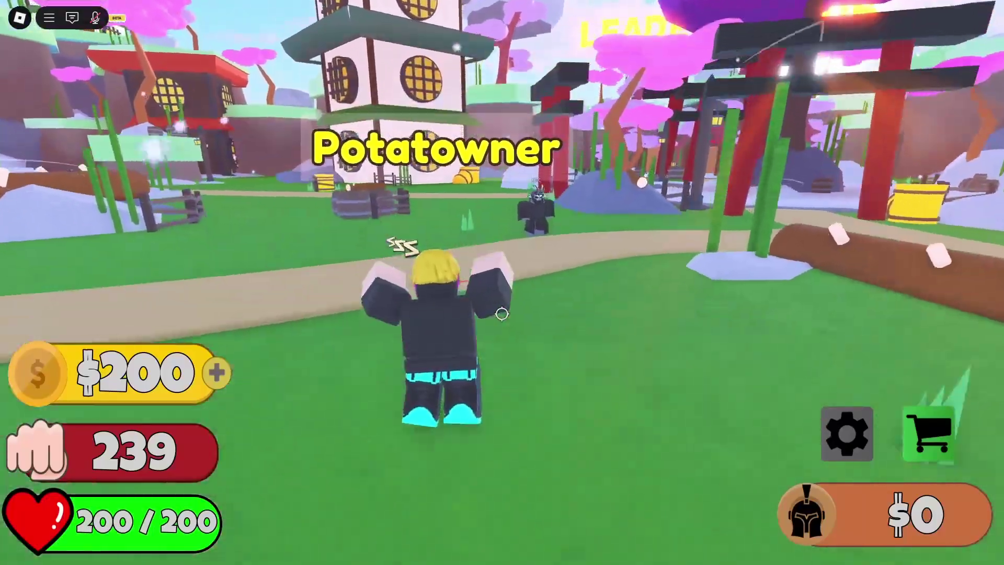
click(501, 314)
key(w)
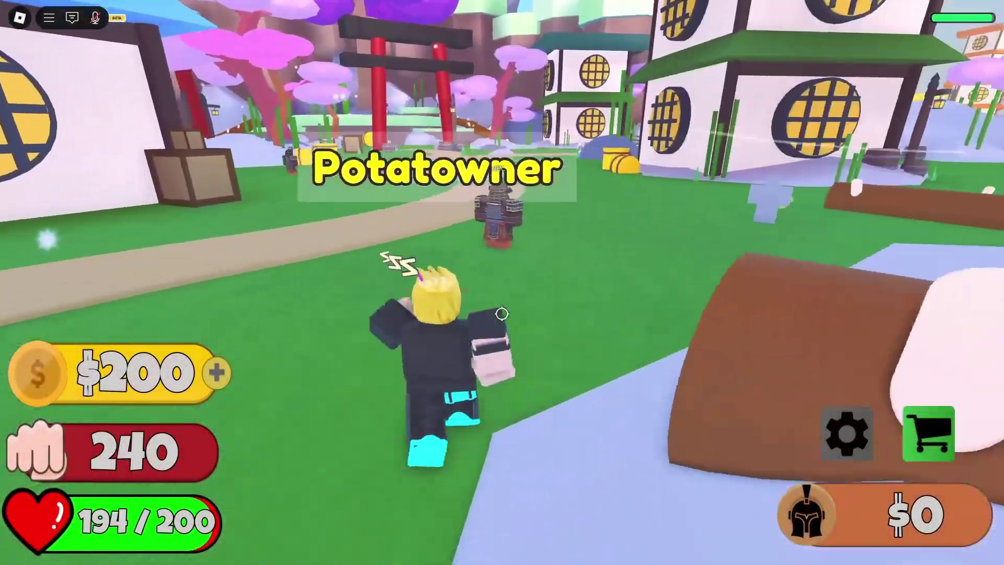
click(502, 313)
key(Tab)
key(w)
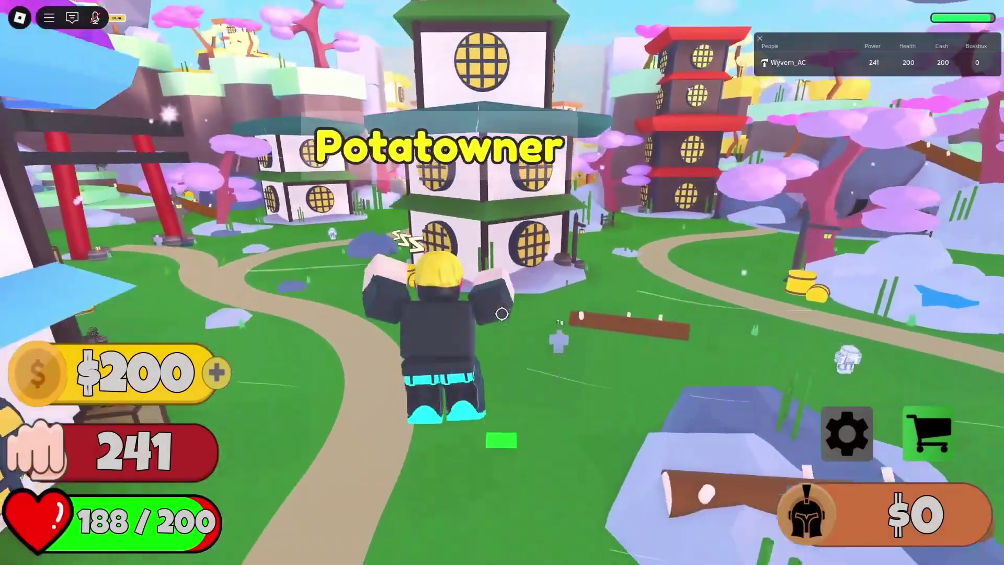
key(Tab)
click(502, 314)
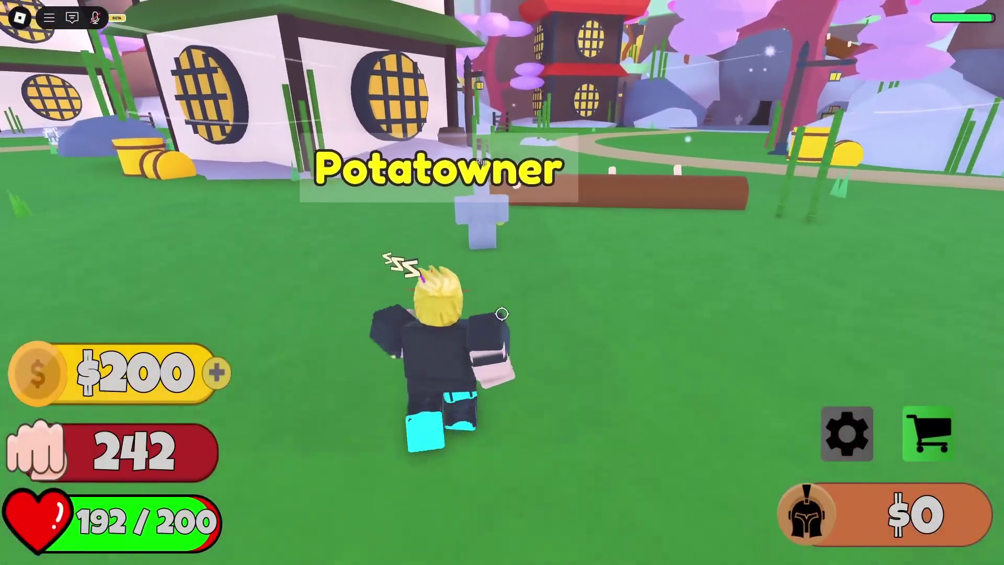
click(501, 313)
click(501, 314)
click(502, 314)
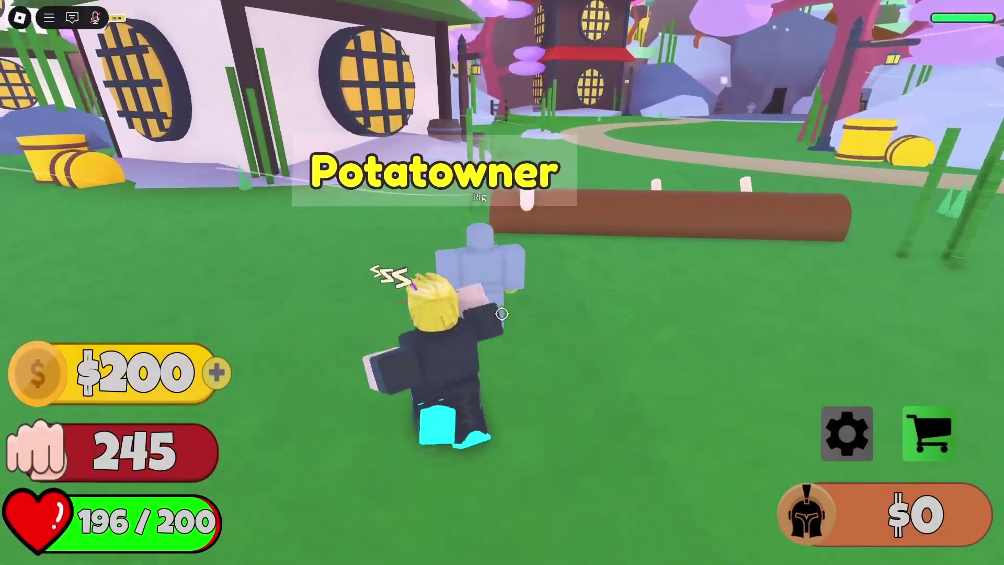
click(502, 314)
click(501, 314)
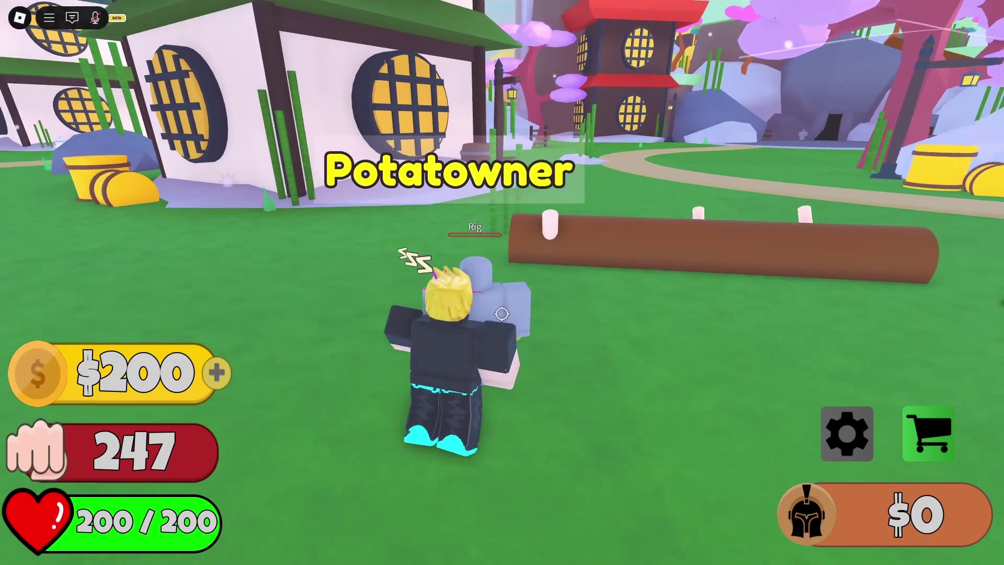
- Equip the Jetpack with key 1, fly upward, and look down over the colourful cubes
key(w)
click(502, 314)
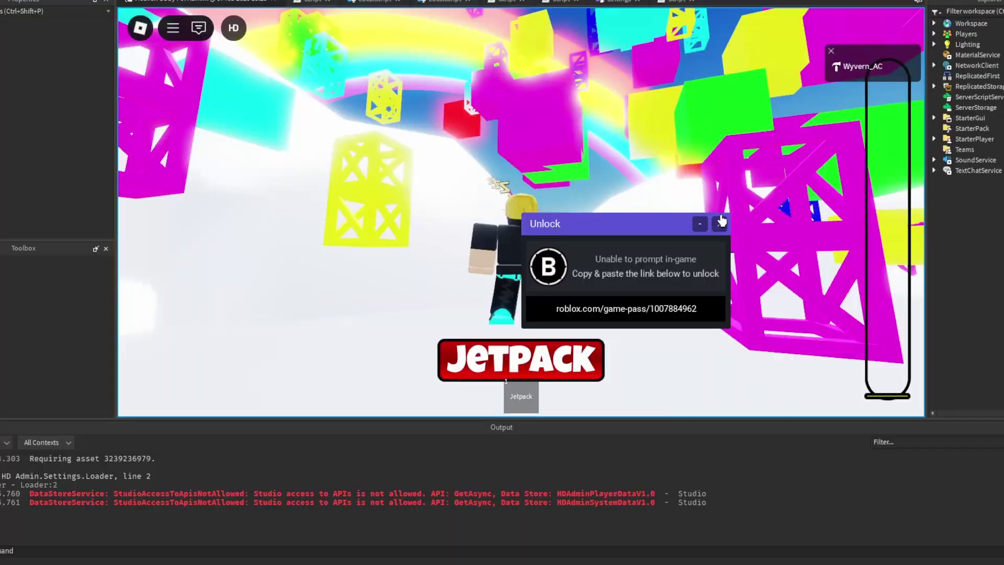
key(1)
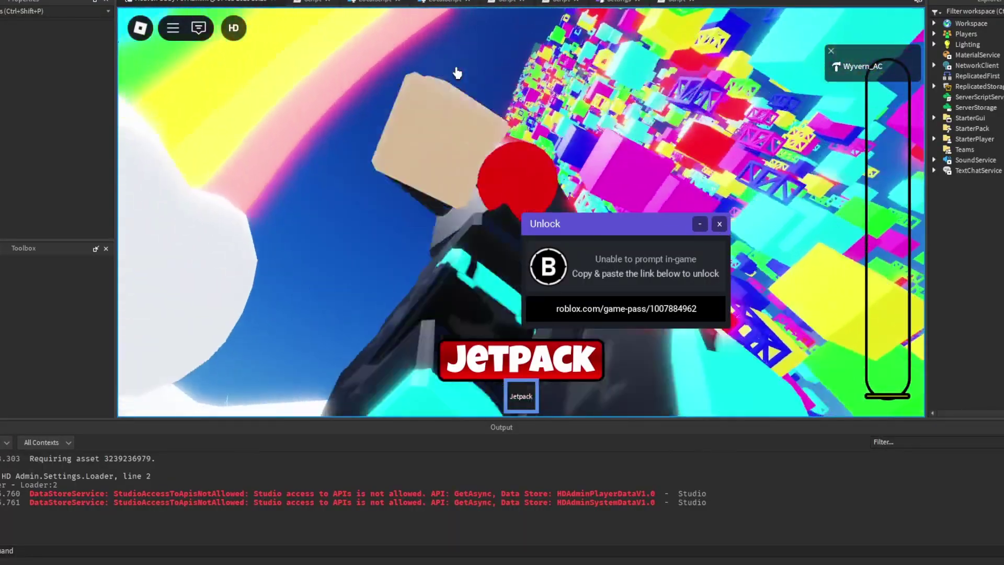
key(space)
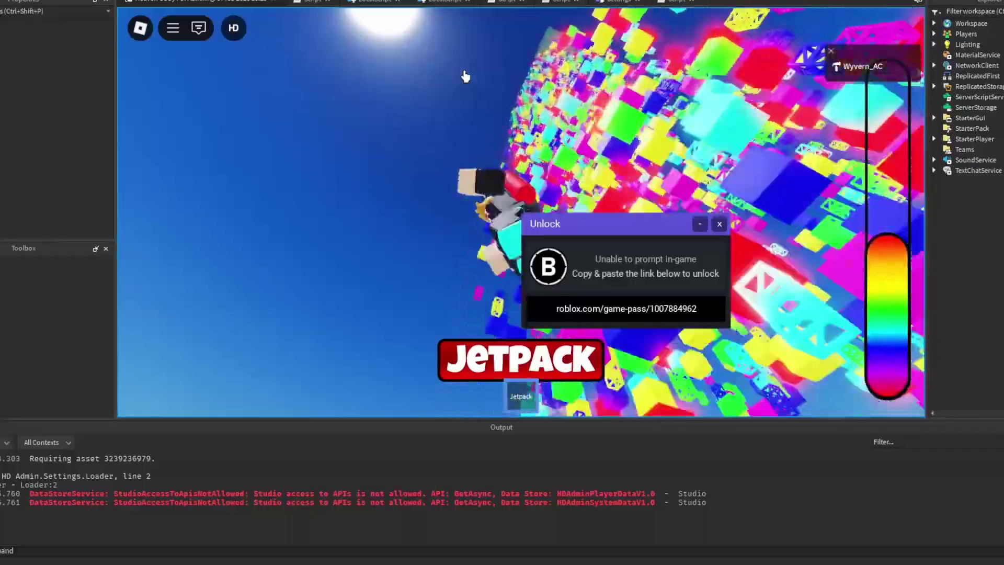
right_drag(465, 77, 465, 76)
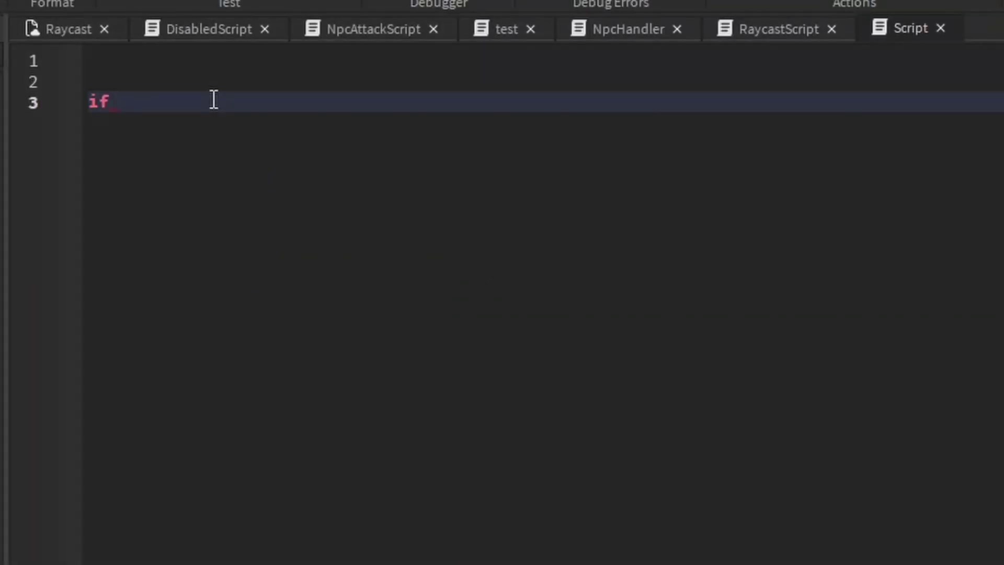
- Complete the if condition npc == script.Parent and start the block's body on a new line
text(npc =)
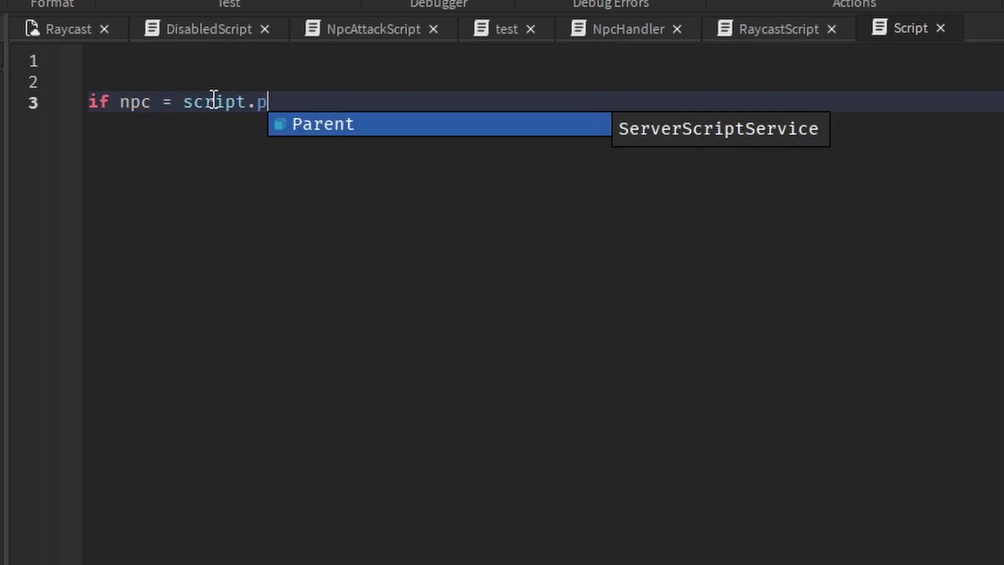
text( script.p)
key(Tab)
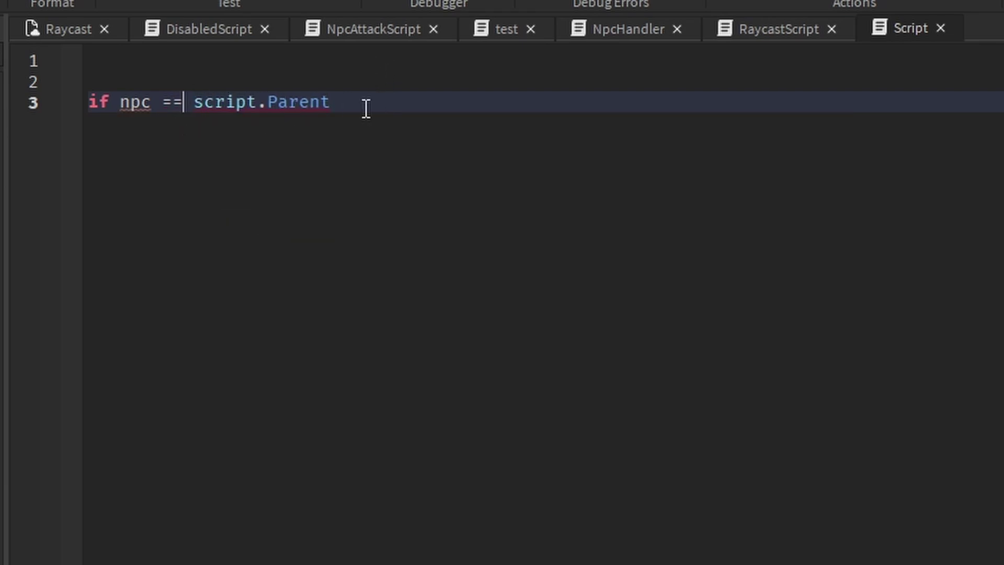
key(Return)
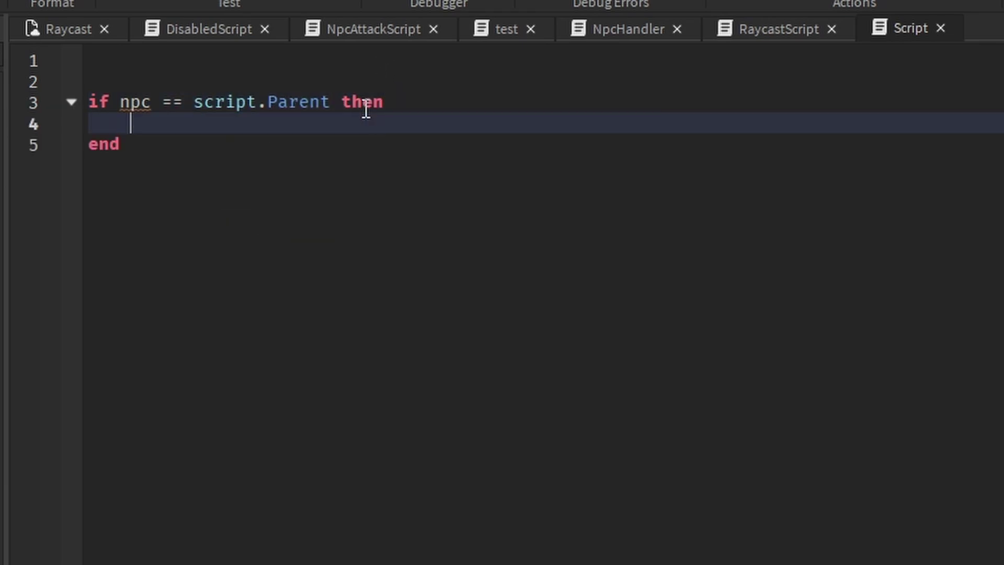
key(BackSpace)
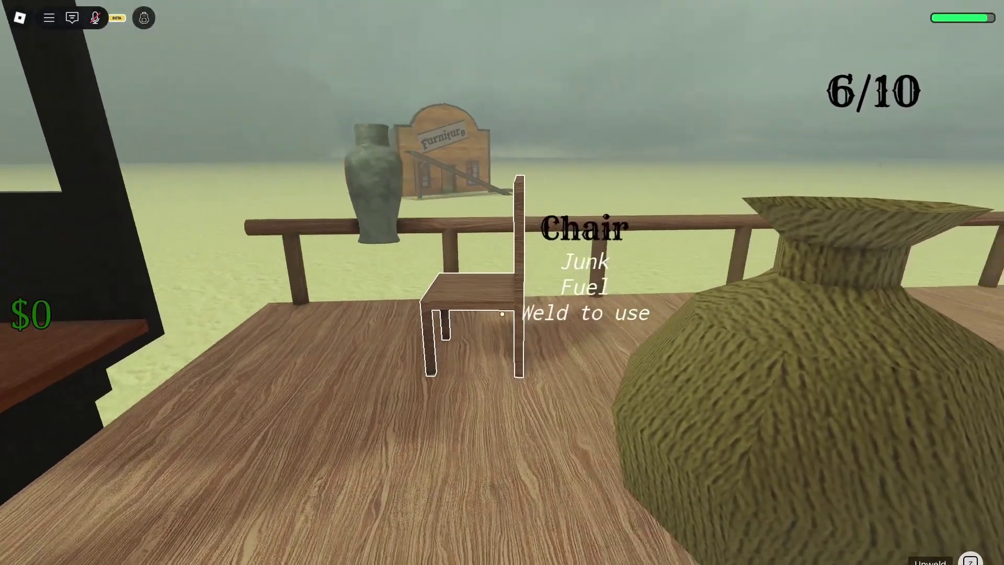
- Drop the held chair on the deck and haul the Zombie Corpse into the furnace cab
click(502, 314)
drag(503, 314, 502, 314)
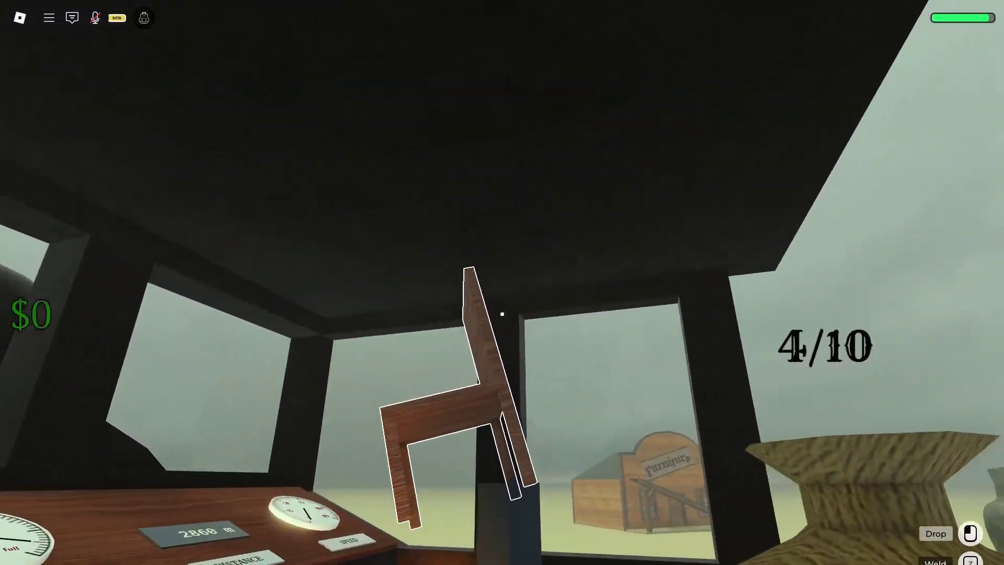
drag(502, 314, 502, 314)
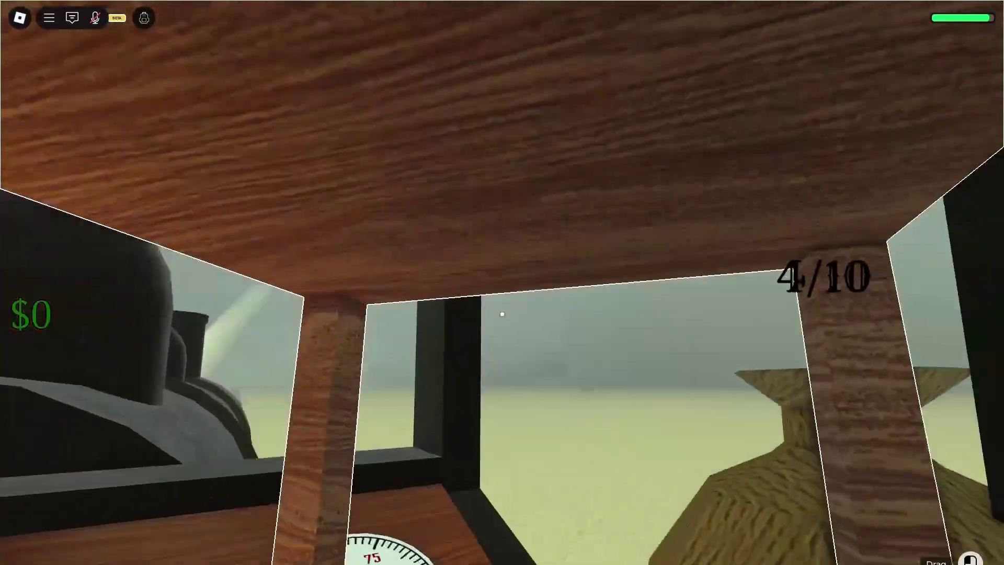
- Set another chair, the red book and the lump of coal down on the flatcar deck
click(502, 314)
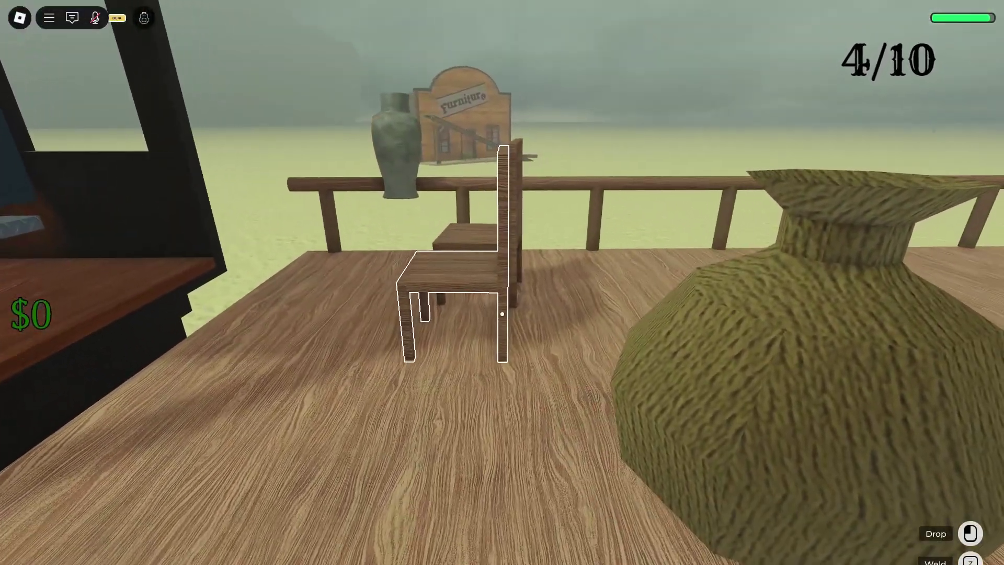
click(502, 313)
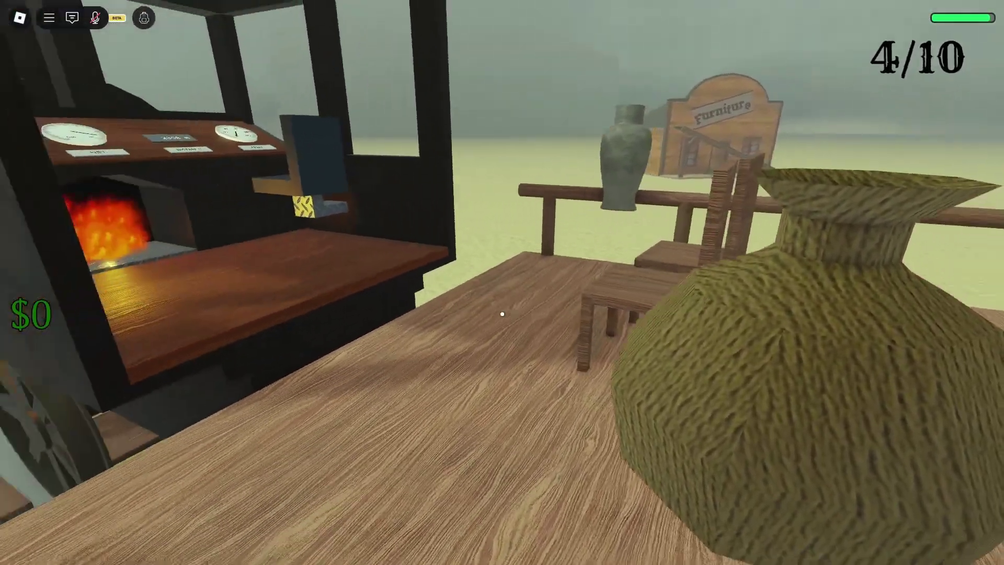
click(502, 314)
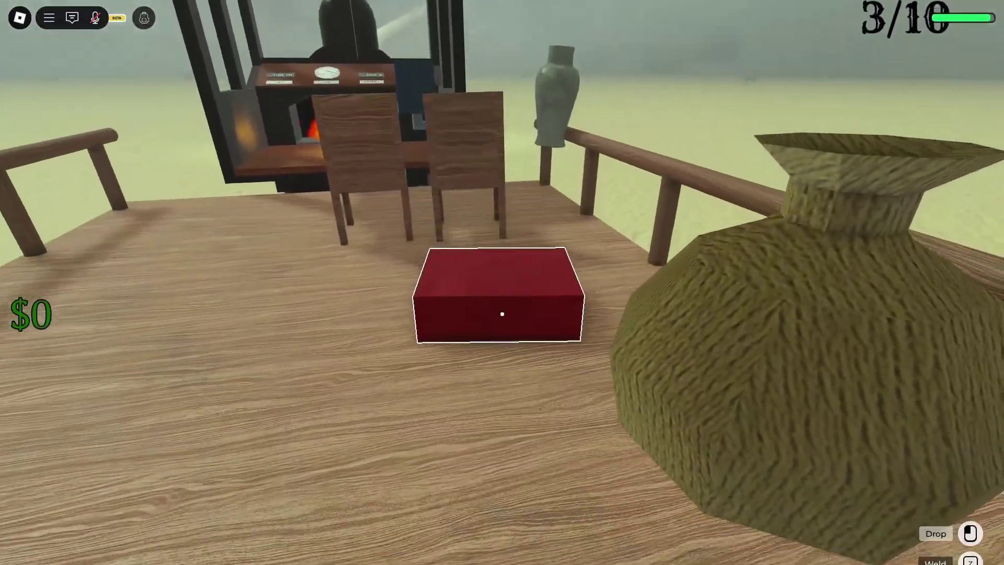
click(502, 314)
click(502, 314)
click(502, 314)
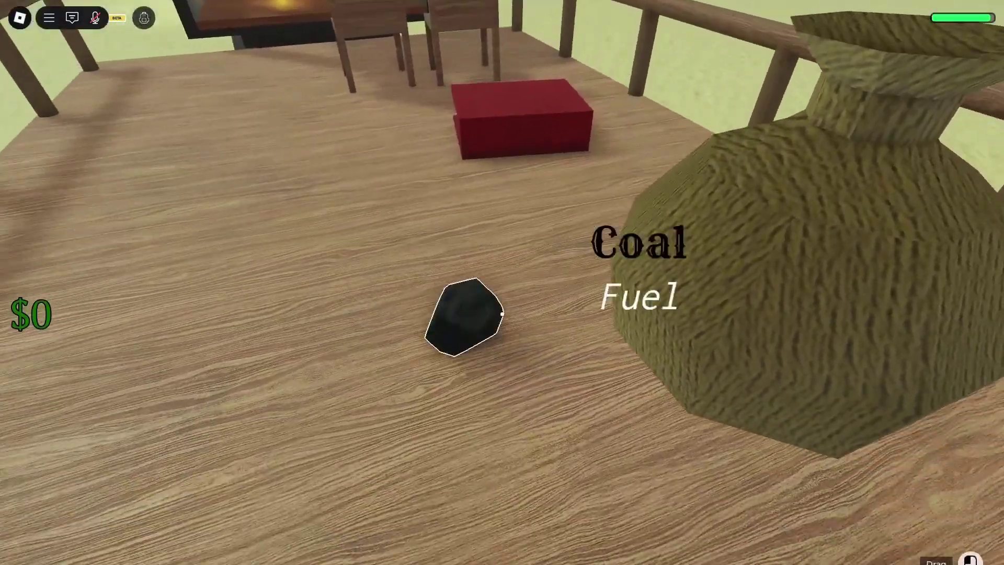